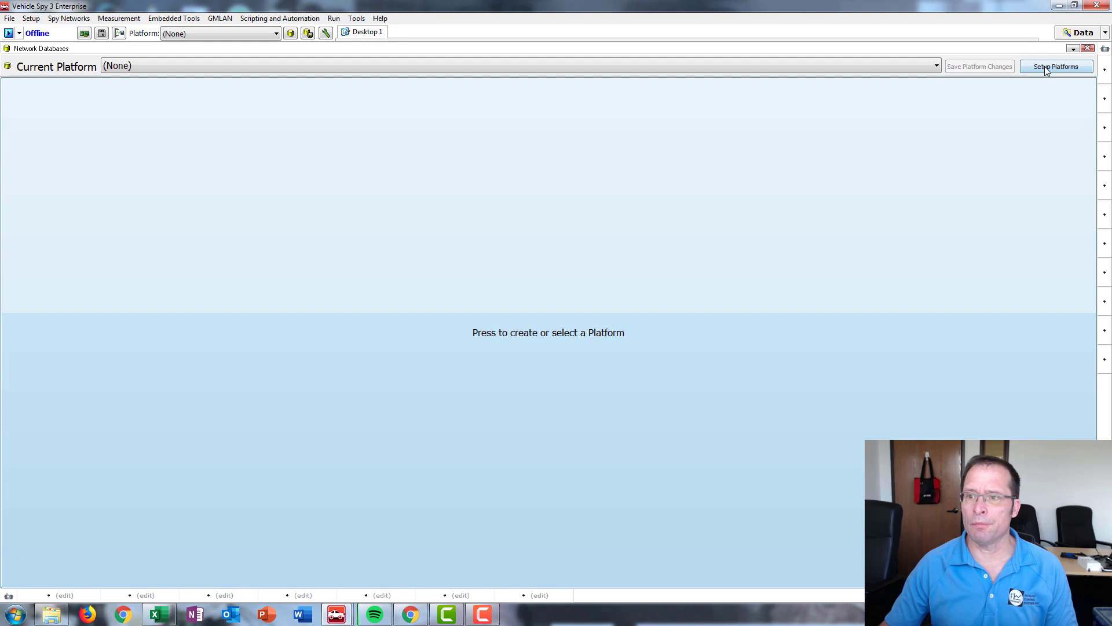
- Add a new database platform named gatewaydemo in Setup Platforms and accept it as current
{"action": "left_click", "coordinate": [1046, 69]}
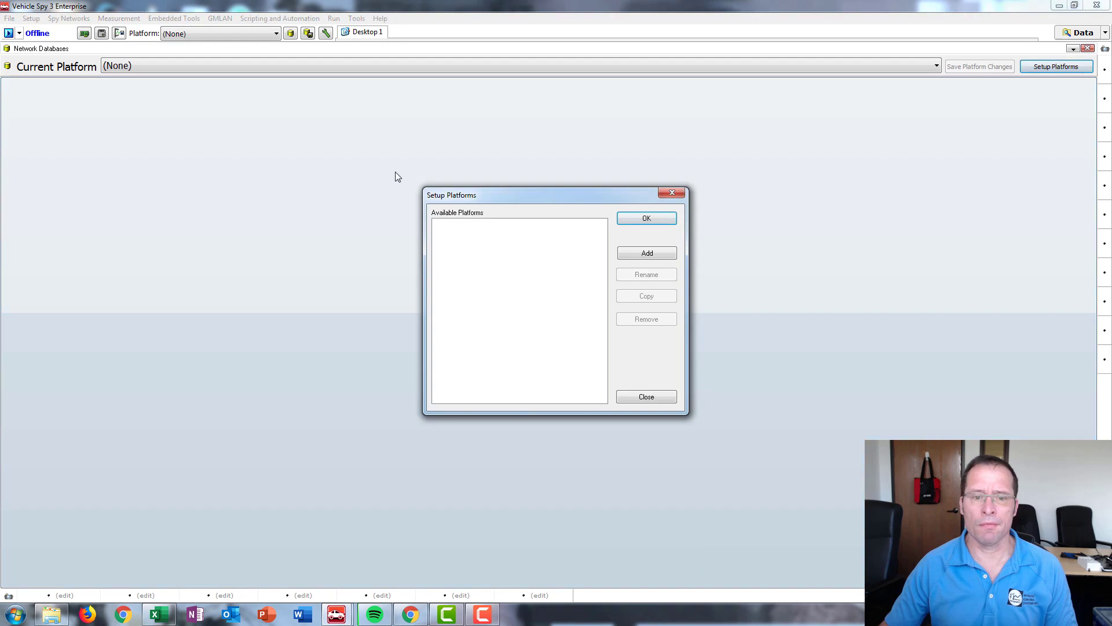
{"action": "left_click", "coordinate": [644, 254]}
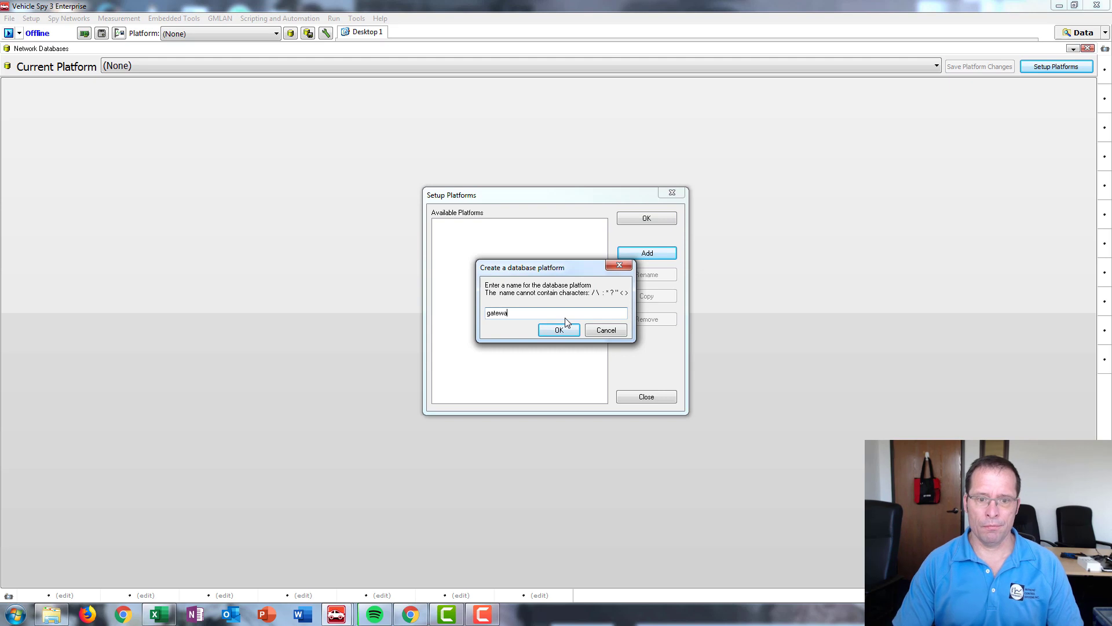
{"action": "left_click", "coordinate": [563, 326]}
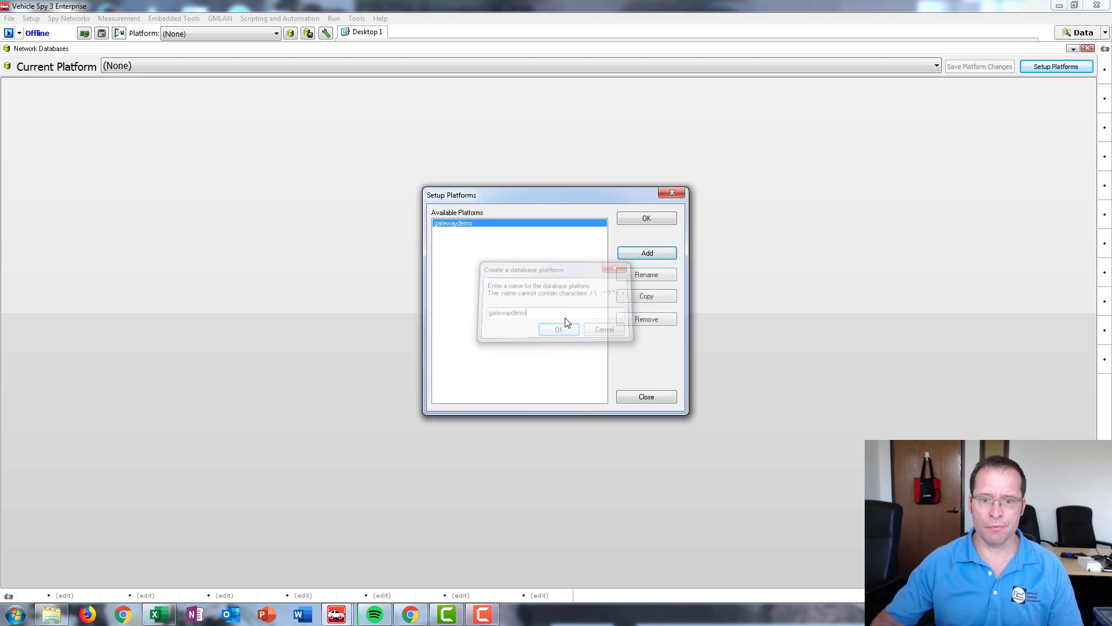
{"action": "left_click", "coordinate": [671, 219]}
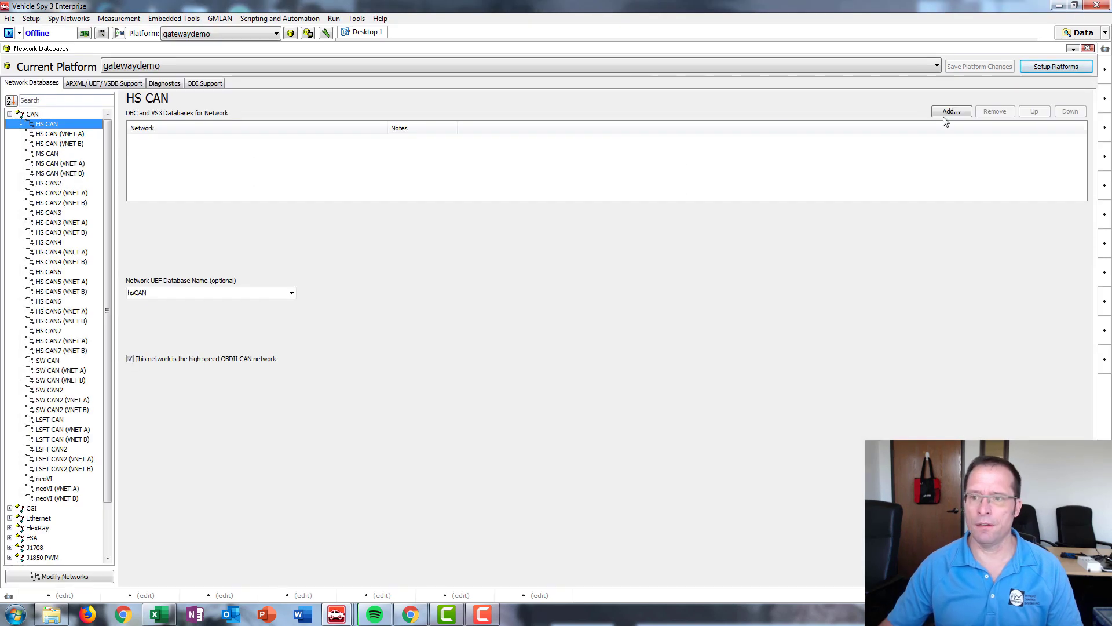
{"action": "left_click", "coordinate": [946, 112]}
- Attach E:\temp\GatewayExample\GenericDatabase5.dbc to HS CAN as a GMLAN DBC database
{"action": "left_click", "coordinate": [950, 128]}
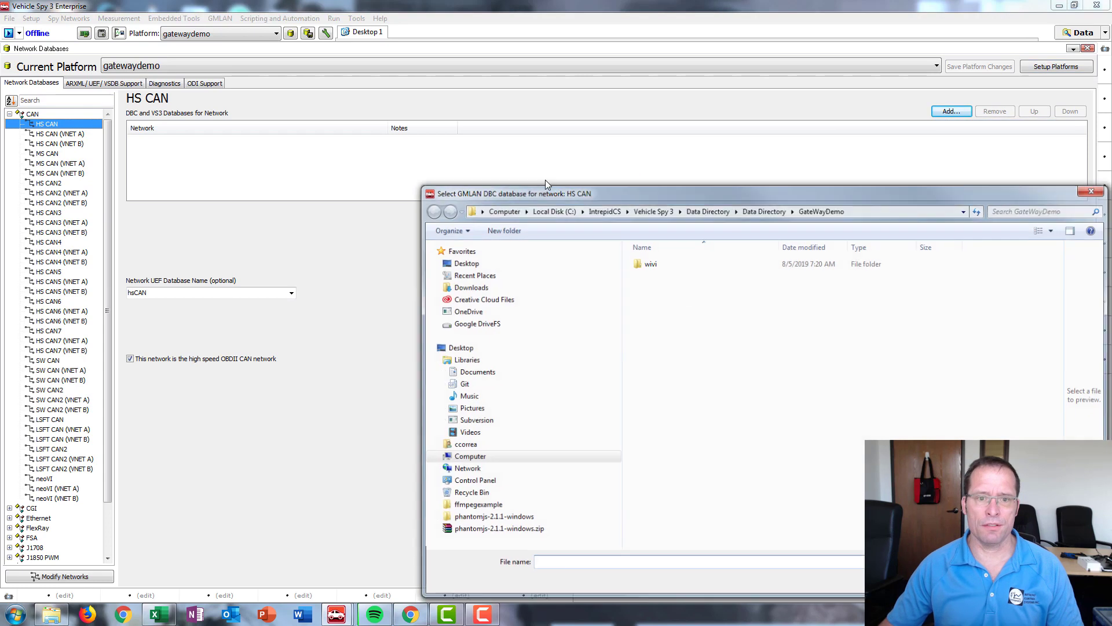
{"action": "left_click", "coordinate": [911, 207]}
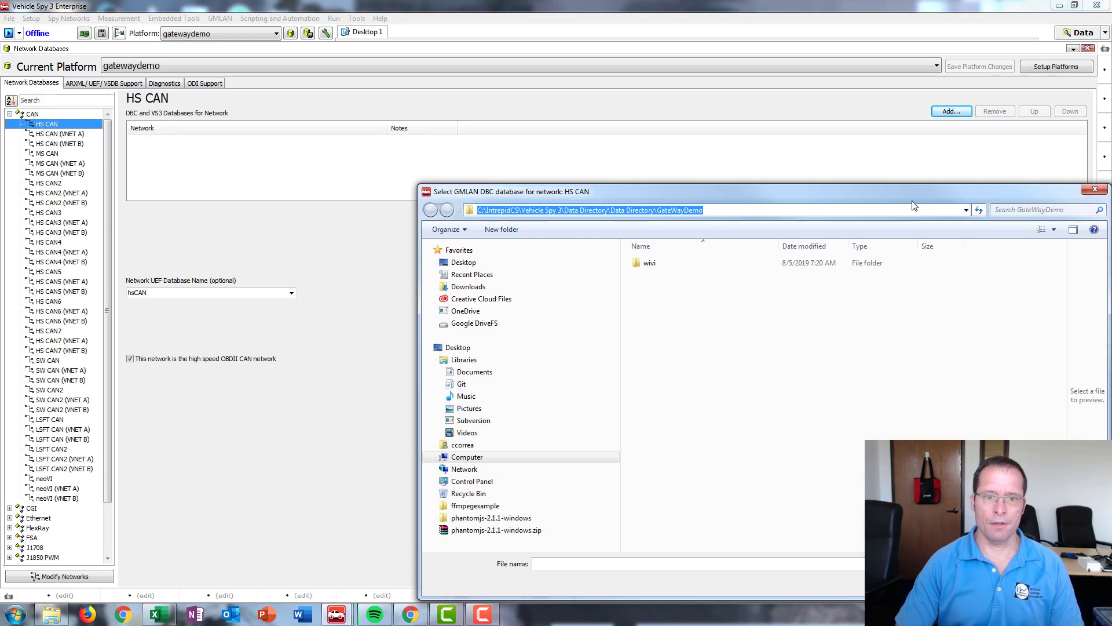
{"action": "type", "text": "c"}
{"action": "key", "text": "BackSpace"}
{"action": "type", "text": "e:\\temp\\ga"}
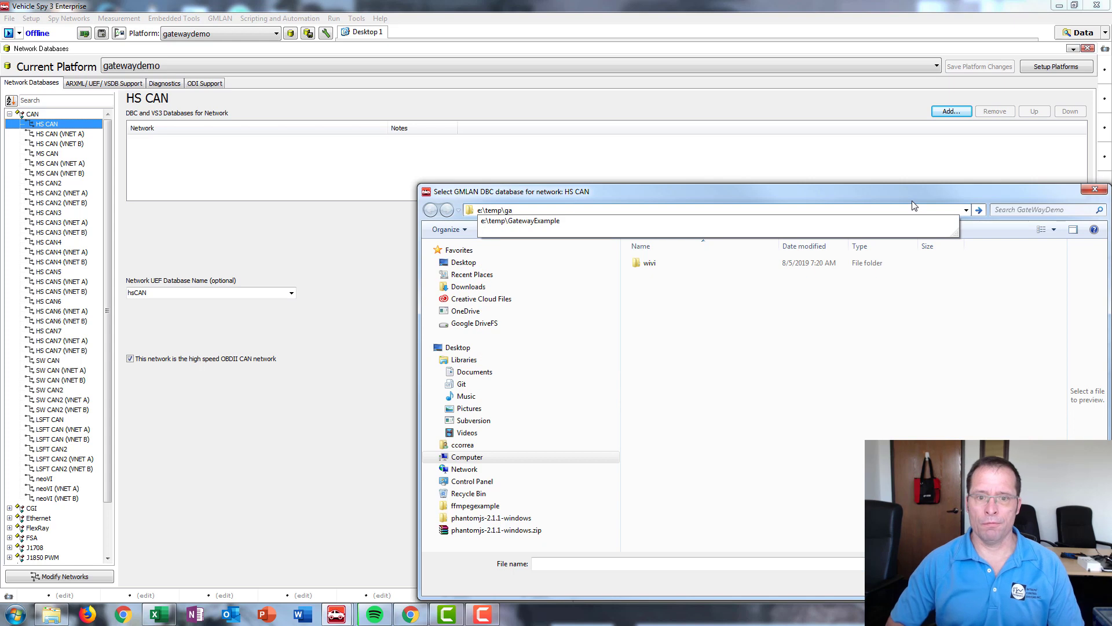
{"action": "key", "text": "Down"}
{"action": "key", "text": "Return"}
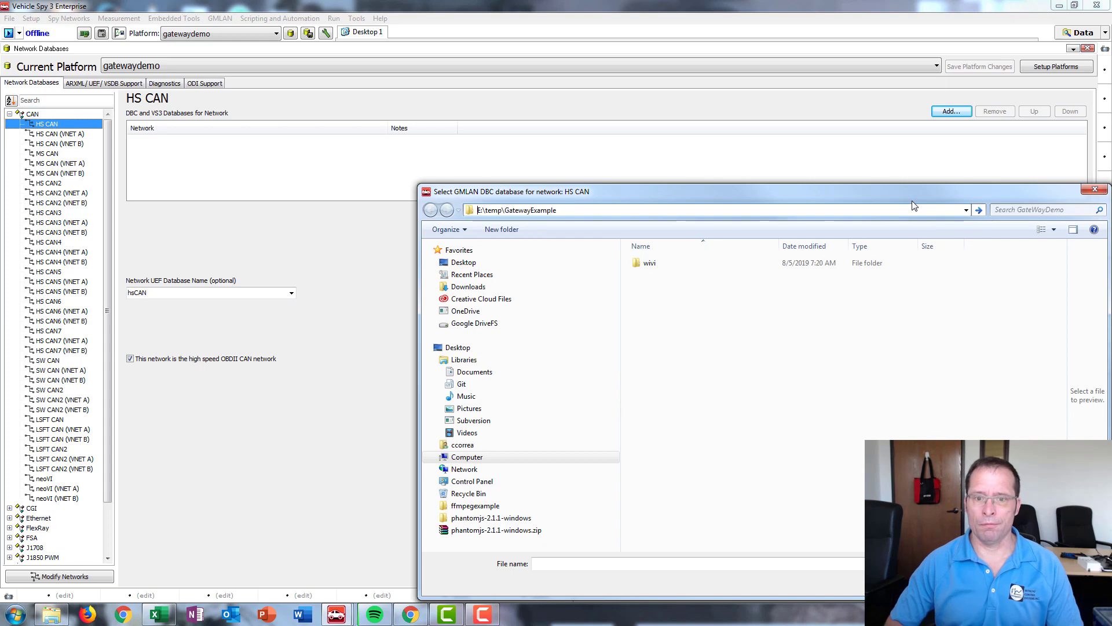
{"action": "left_click", "coordinate": [676, 264]}
{"action": "double_click", "coordinate": [676, 264]}
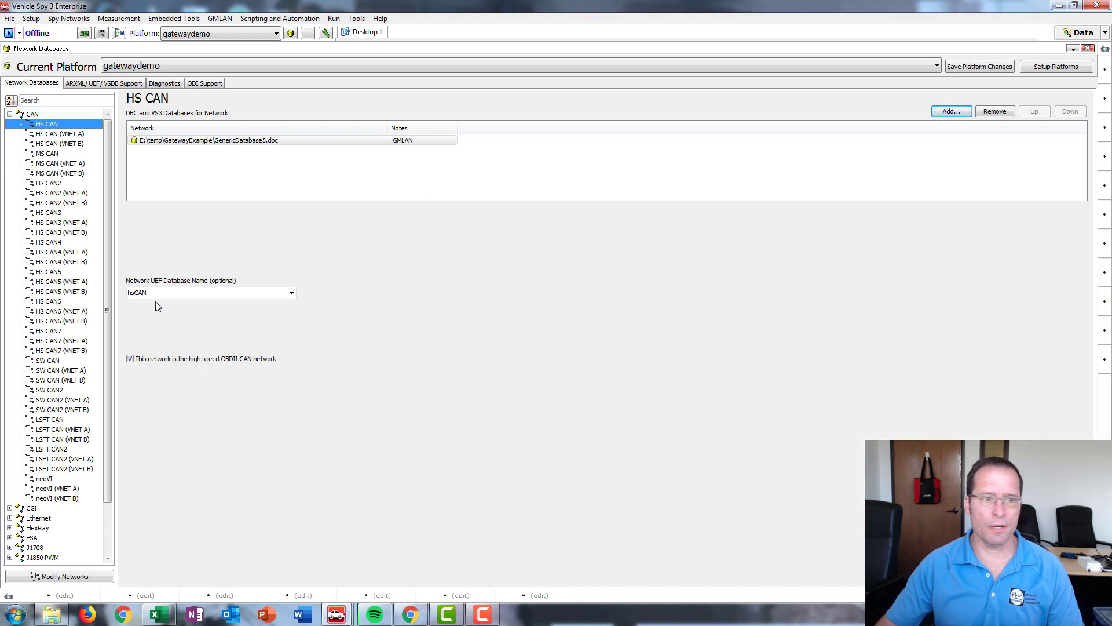
- Attach the same GenericDatabase5.dbc to HS CAN2 as GMLAN DBC and save the platform changes
{"action": "left_click", "coordinate": [48, 183]}
{"action": "left_click", "coordinate": [951, 112]}
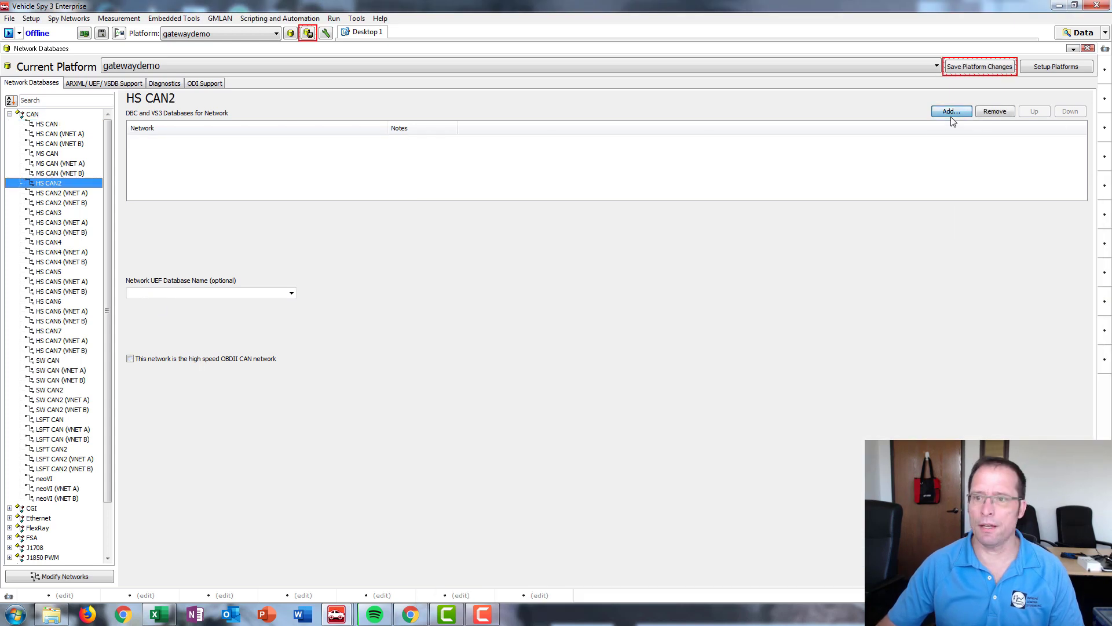
{"action": "left_click", "coordinate": [956, 122]}
{"action": "double_click", "coordinate": [673, 264]}
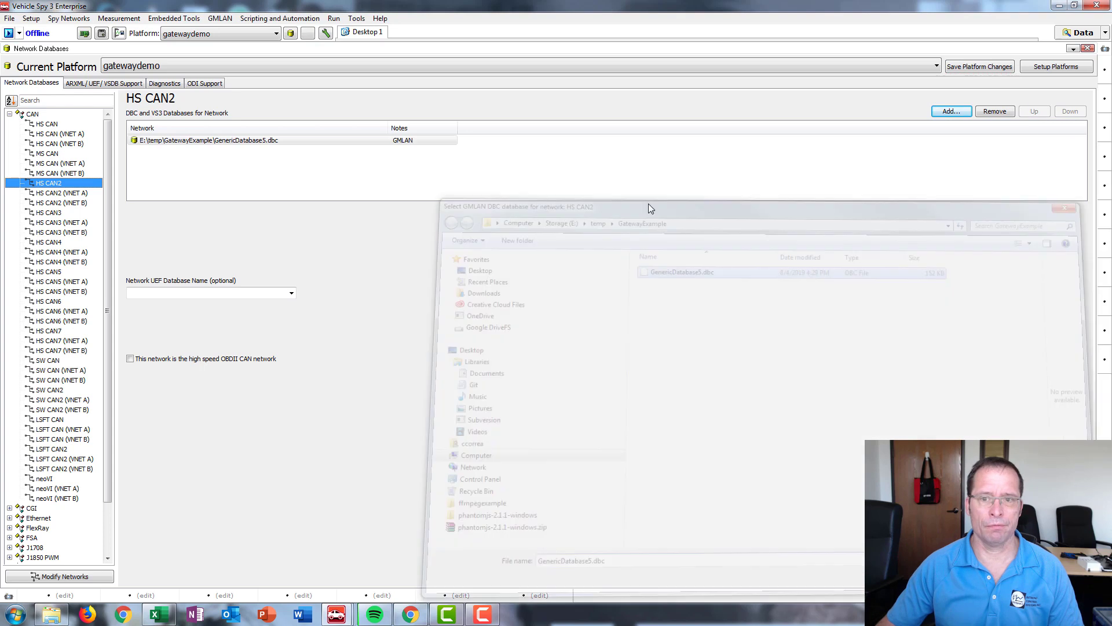
{"action": "left_click", "coordinate": [969, 69]}
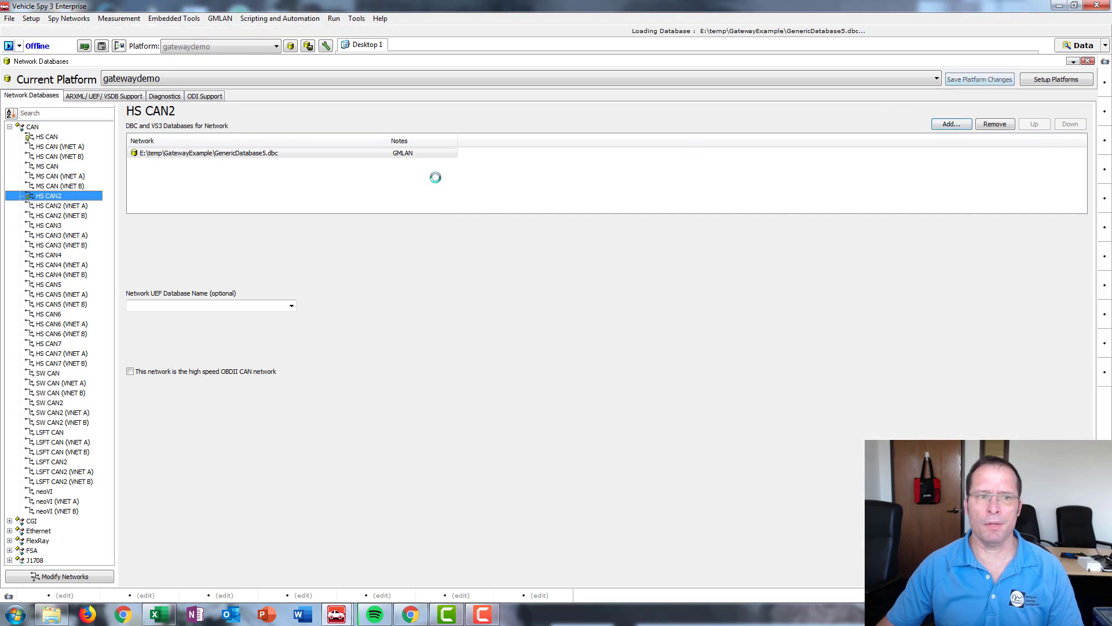
{"action": "left_click", "coordinate": [171, 18]}
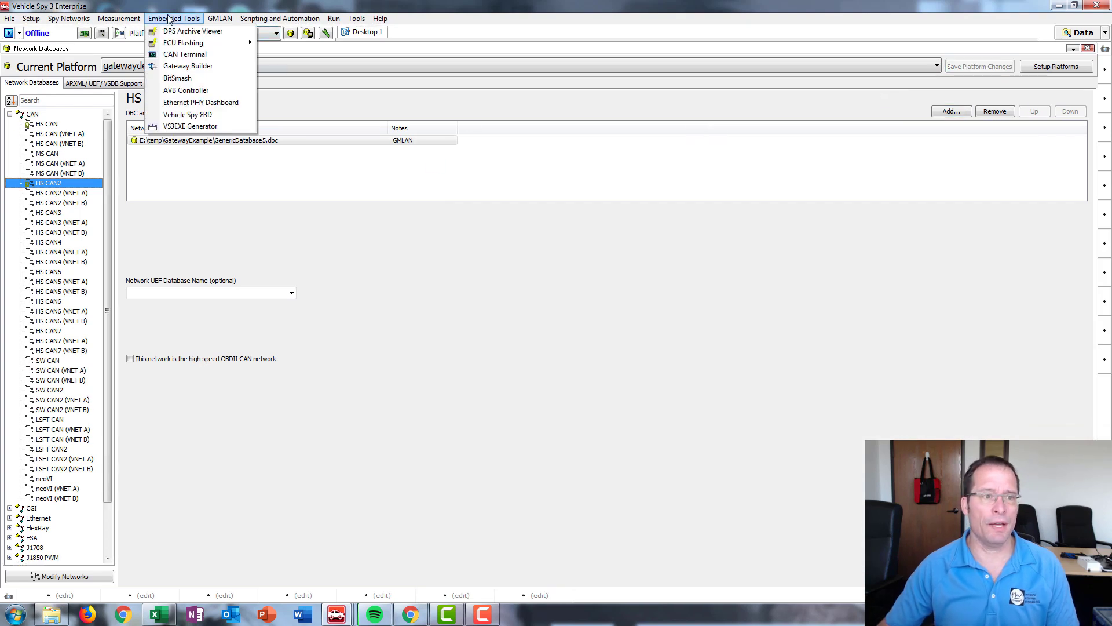
- In Gateway Builder, add an entire-network rule from HS CAN to output network HS CAN2
{"action": "left_click", "coordinate": [191, 66]}
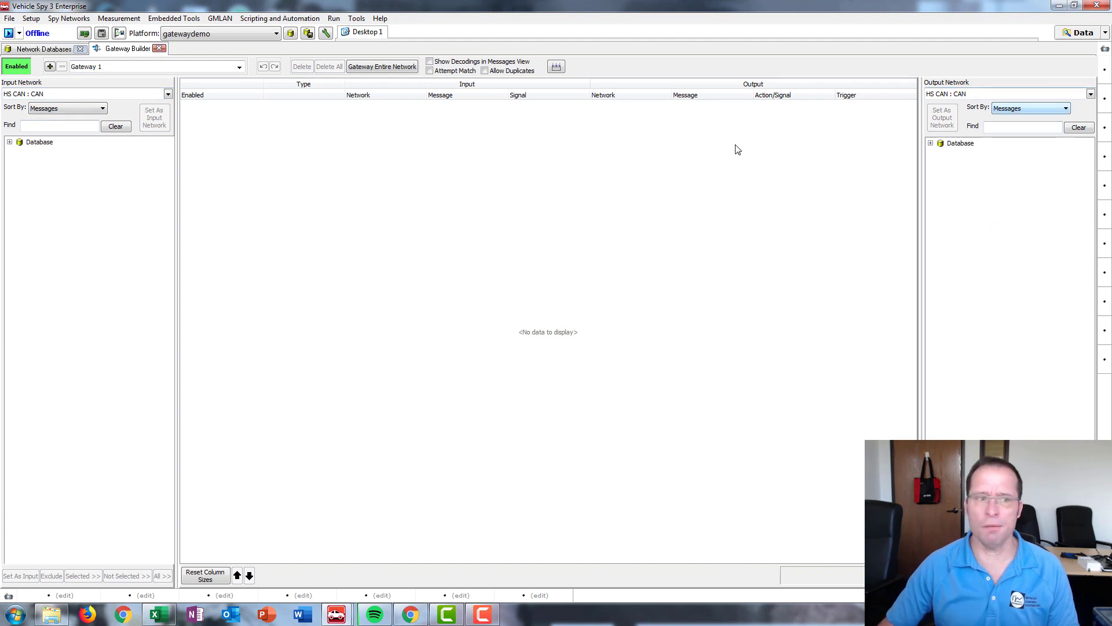
{"action": "left_click", "coordinate": [1090, 95]}
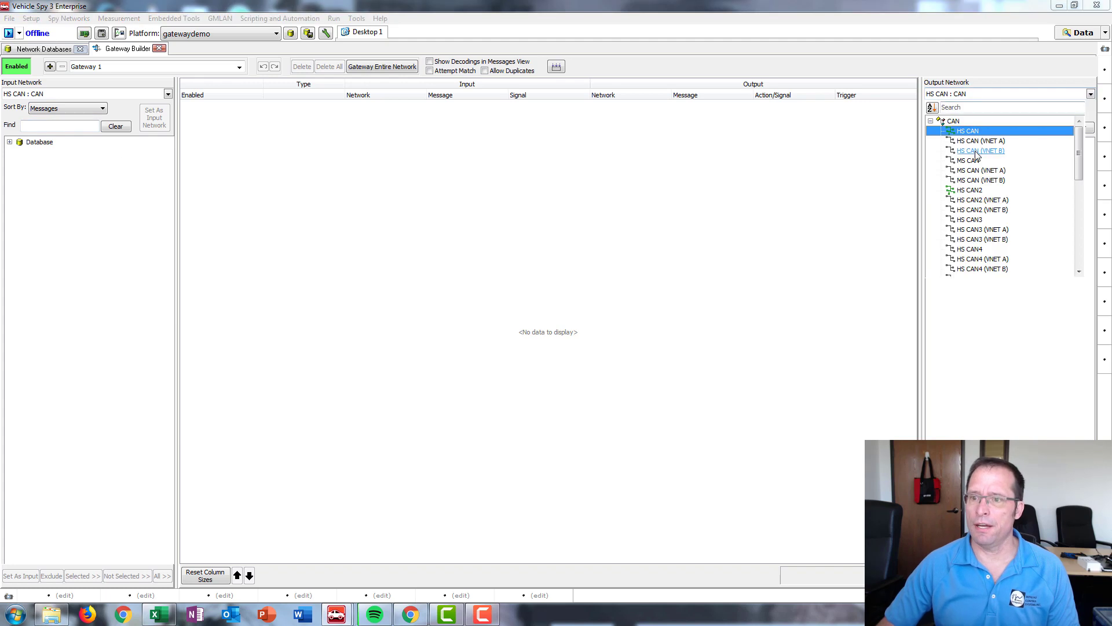
{"action": "left_click", "coordinate": [967, 191]}
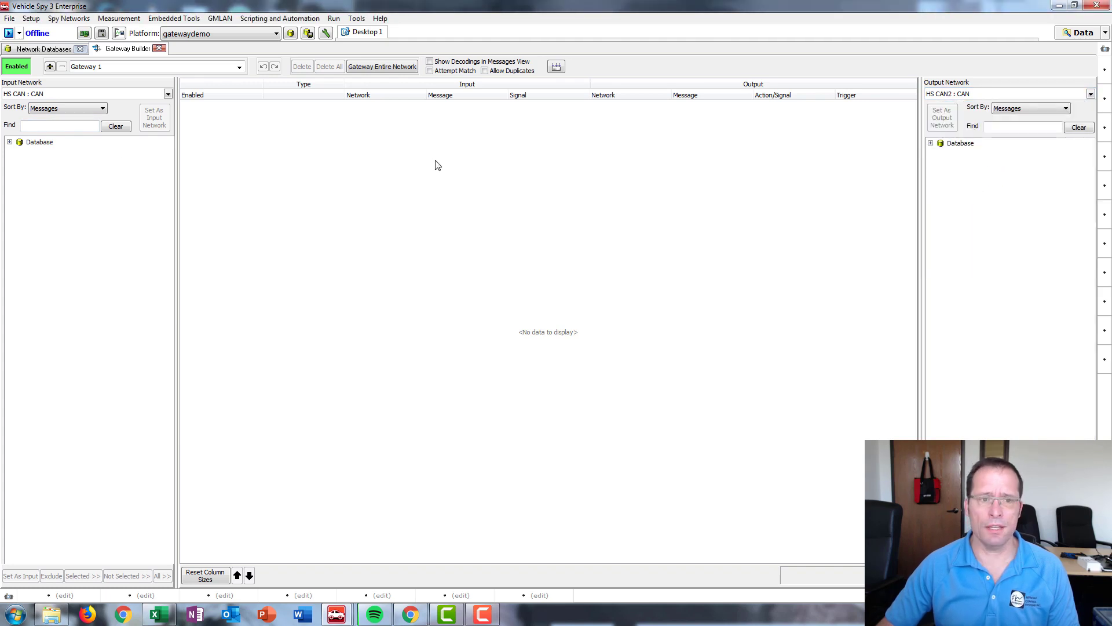
{"action": "left_click", "coordinate": [378, 68]}
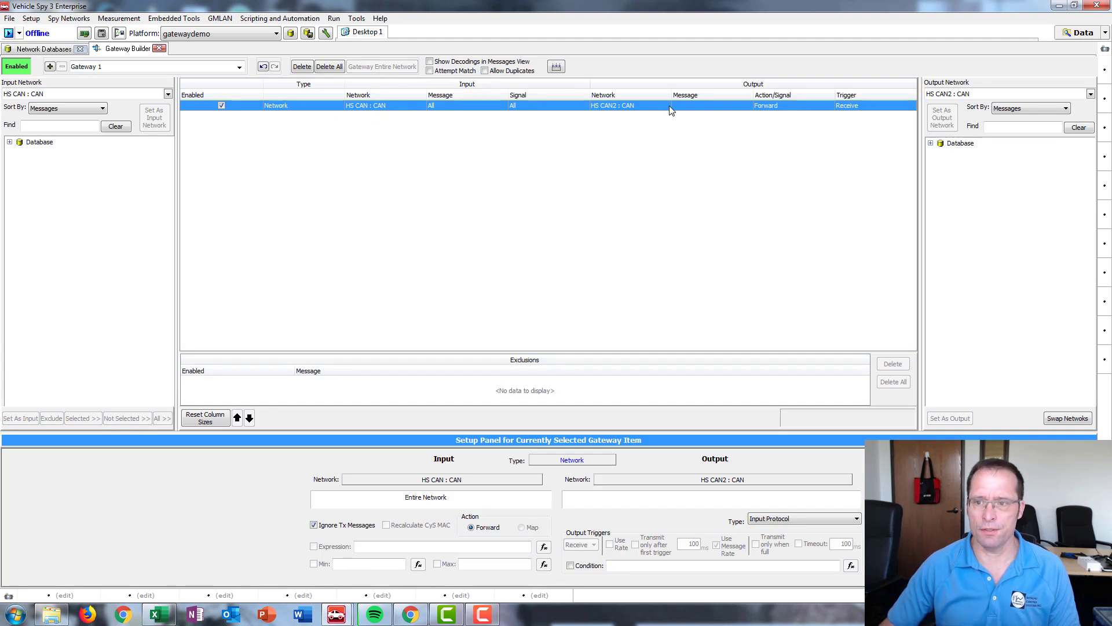
- Add an entire-network gateway rule with input HS CAN2 and output HS CAN
{"action": "left_click", "coordinate": [168, 94]}
{"action": "left_click", "coordinate": [70, 190]}
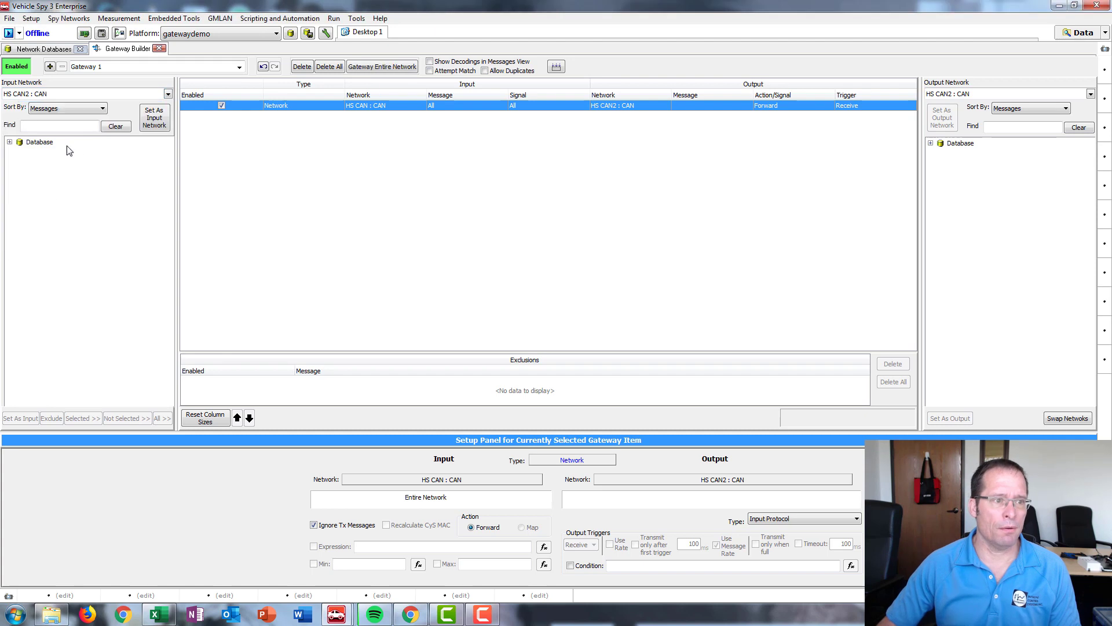
{"action": "left_click", "coordinate": [1091, 94]}
{"action": "left_click", "coordinate": [979, 184]}
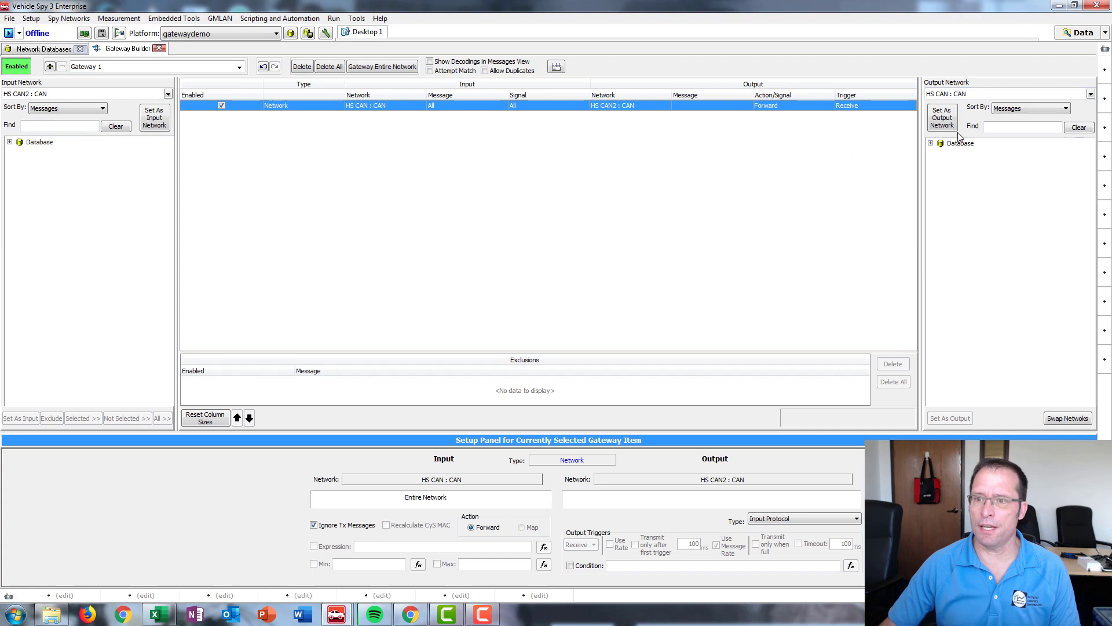
{"action": "left_click", "coordinate": [394, 67]}
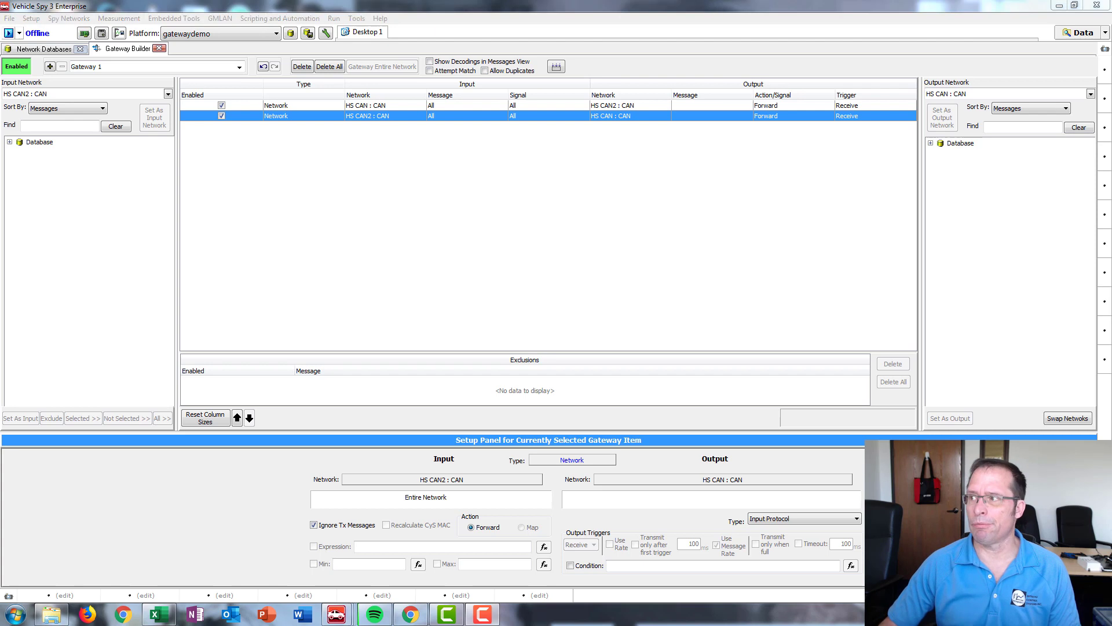
- Select the HS CAN to HS CAN2 rule and reset input to HS CAN, output to HS CAN2
{"action": "left_click", "coordinate": [464, 103]}
{"action": "left_click", "coordinate": [168, 94]}
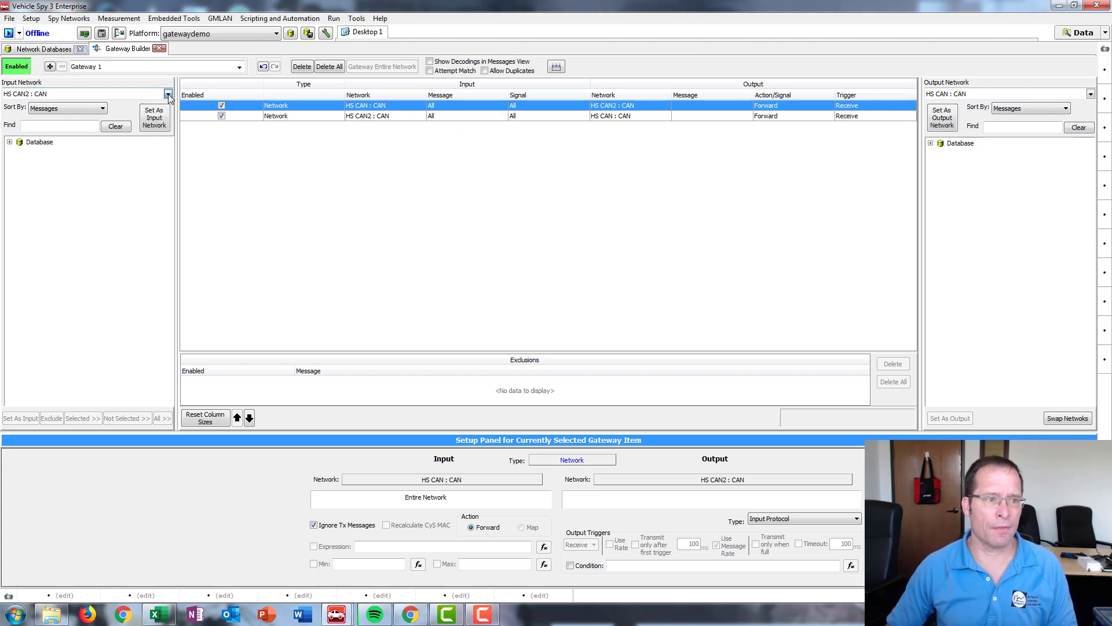
{"action": "left_click", "coordinate": [46, 134]}
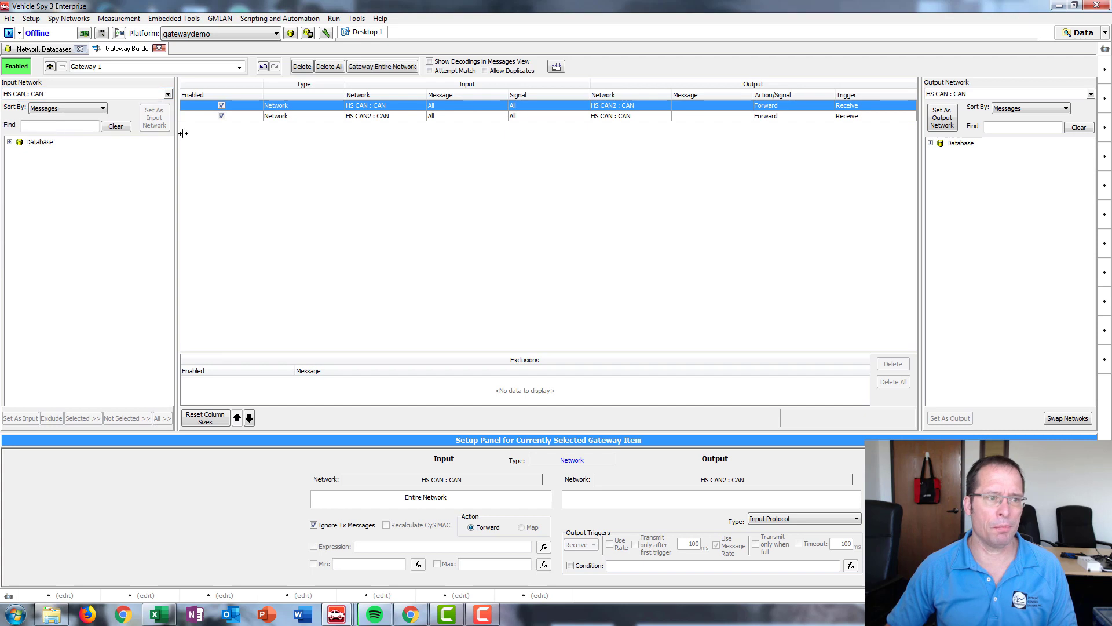
{"action": "left_click", "coordinate": [1091, 93]}
{"action": "left_click", "coordinate": [968, 191]}
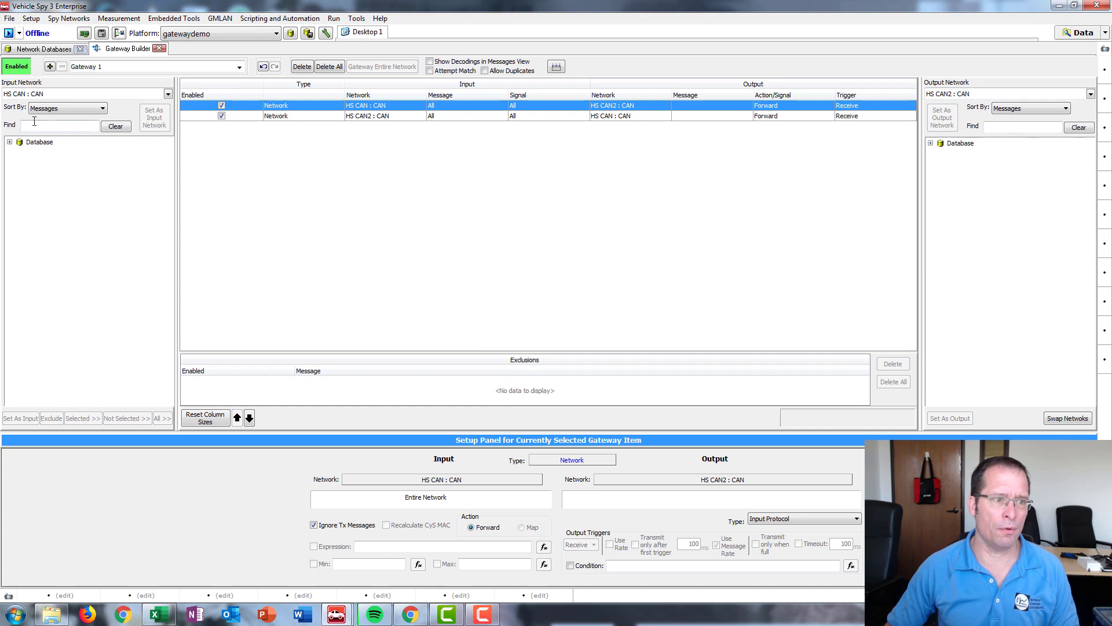
- Sort the input tree by ECUs, move GearBox (141) into Exclusions, and select its three signals
{"action": "left_click", "coordinate": [52, 110]}
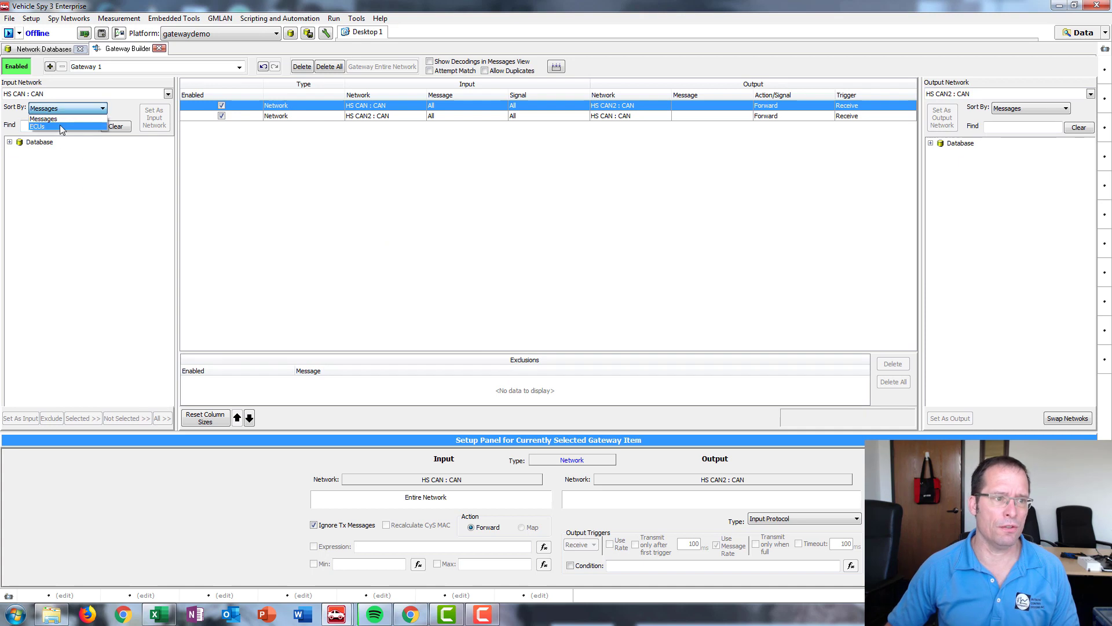
{"action": "left_click", "coordinate": [61, 127]}
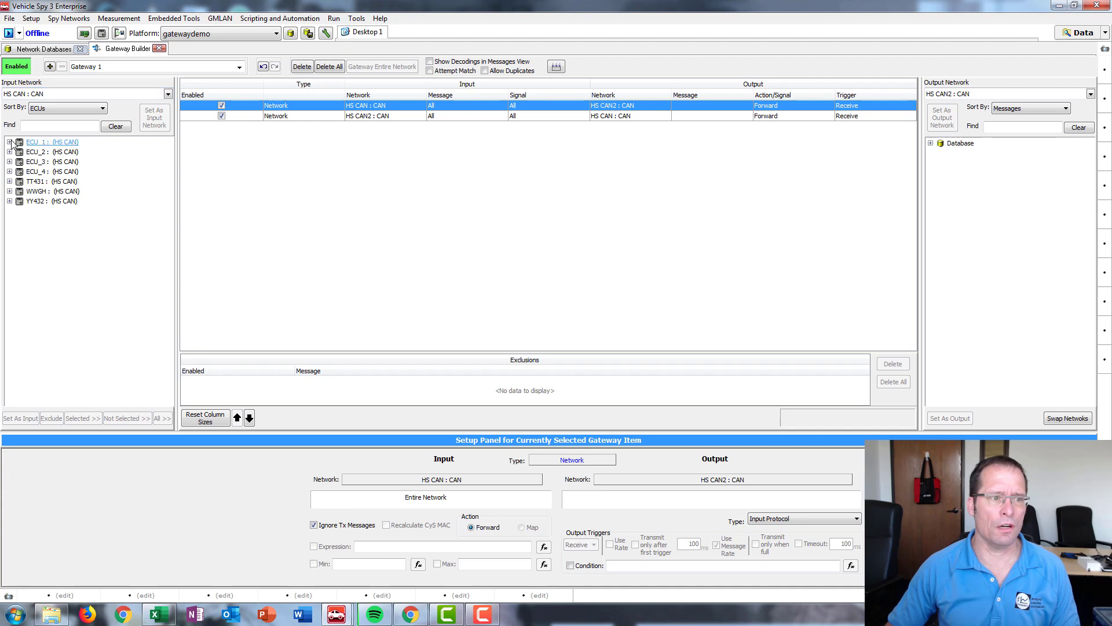
{"action": "left_click", "coordinate": [9, 142]}
{"action": "left_click", "coordinate": [19, 151]}
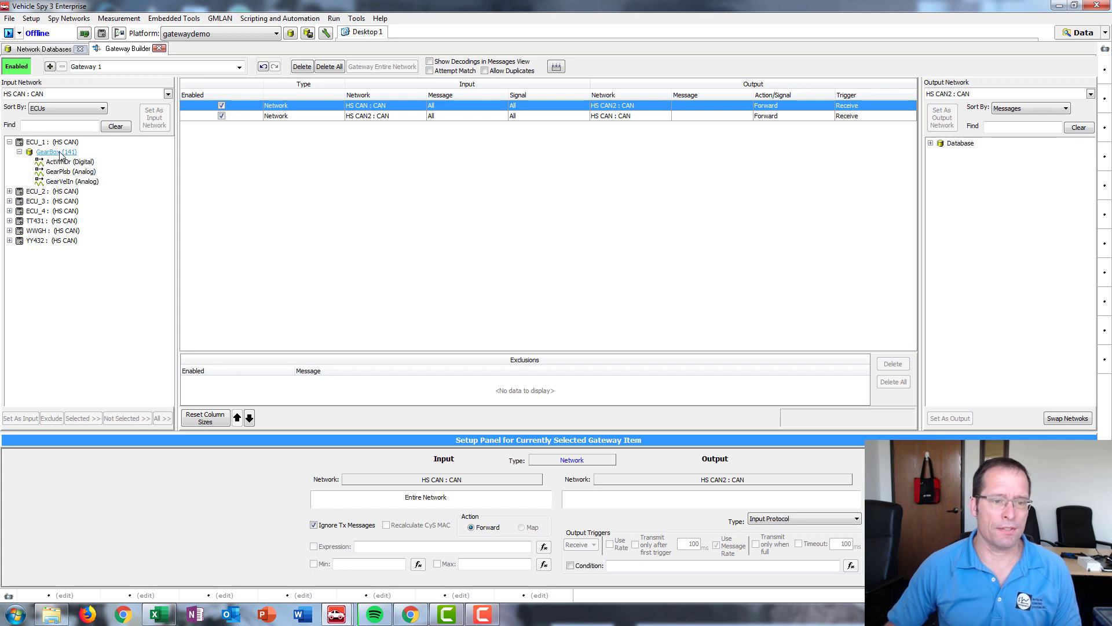
{"action": "left_click_drag", "start_coordinate": [60, 153], "coordinate": [401, 398]}
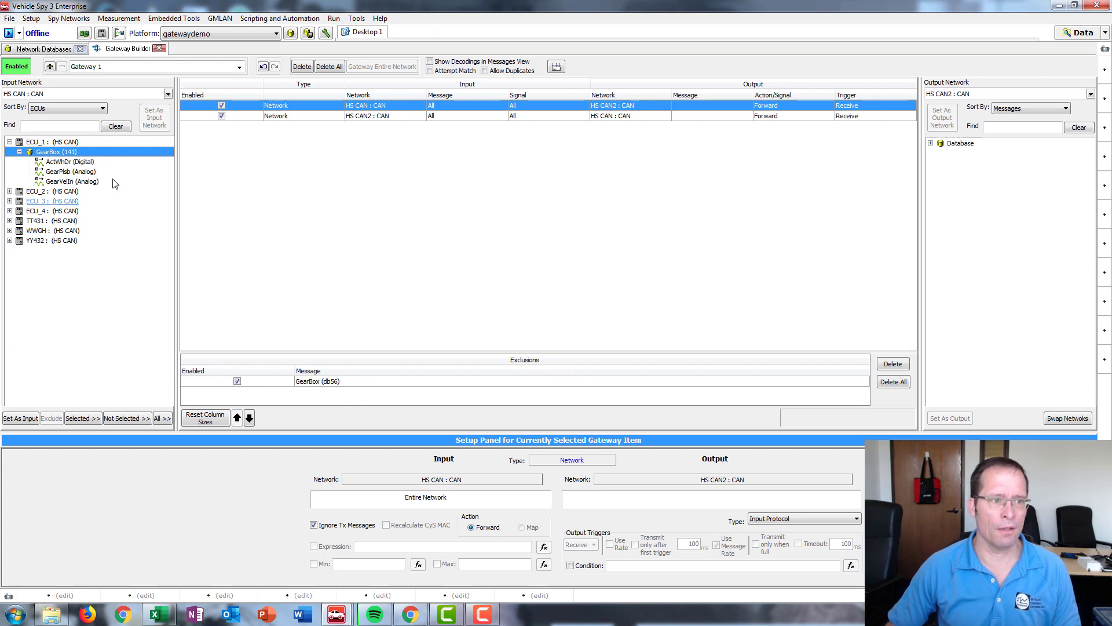
{"action": "left_click", "coordinate": [84, 162]}
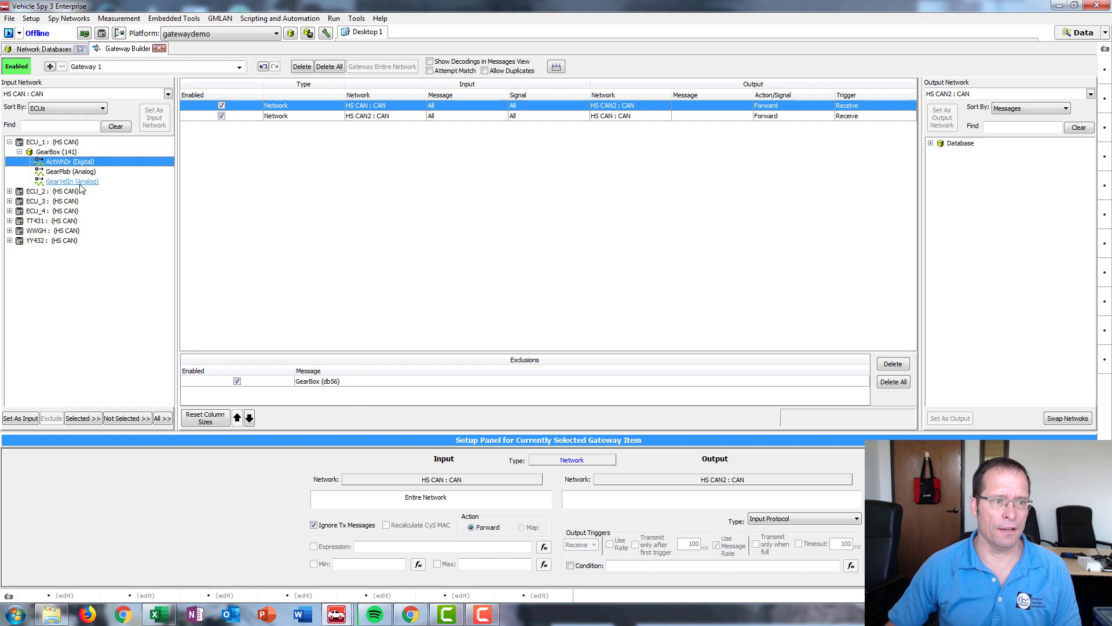
{"action": "left_click", "coordinate": [80, 182], "text": "shift"}
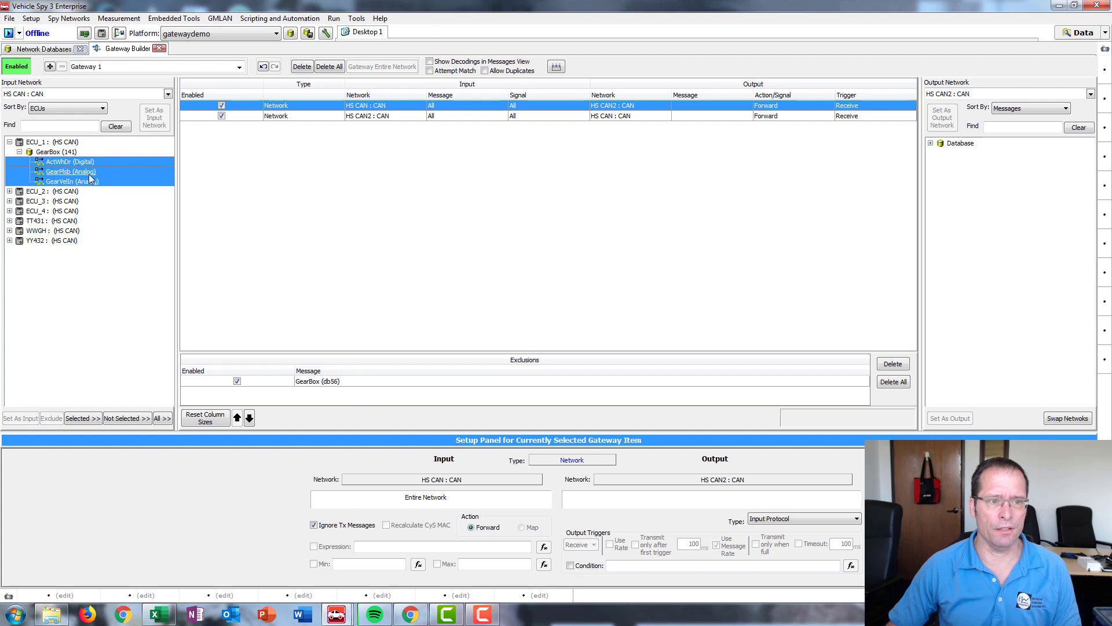
- Add ActWhDr, GearPlsb and GearVelIn to the gateway table as HS CAN to HS CAN2 signal rules
{"action": "left_click_drag", "start_coordinate": [88, 174], "coordinate": [344, 181]}
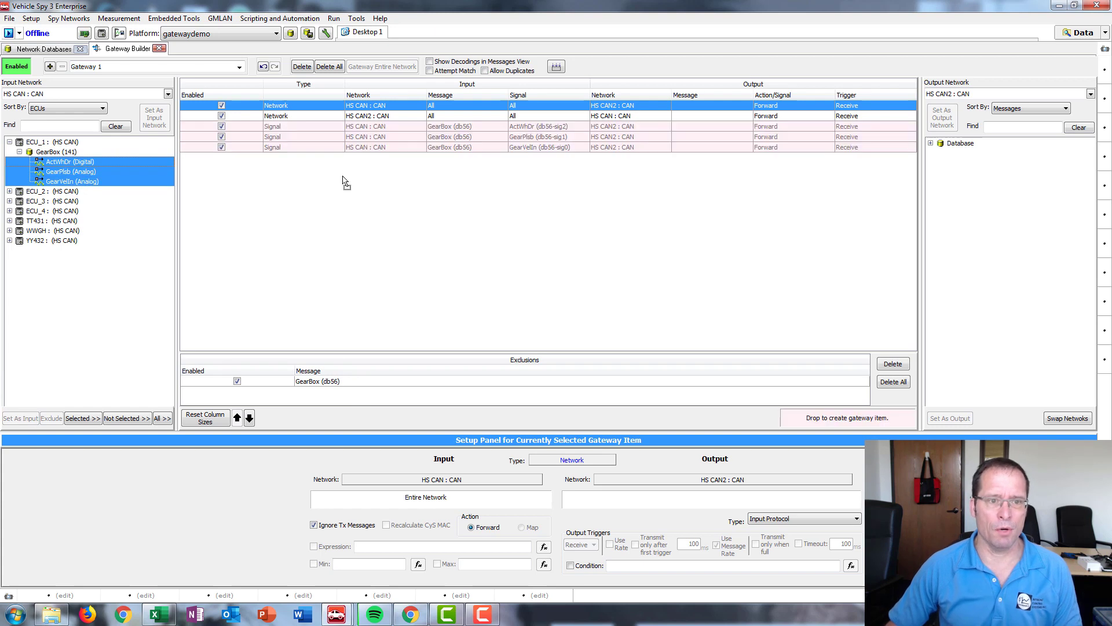
{"action": "left_click", "coordinate": [348, 126]}
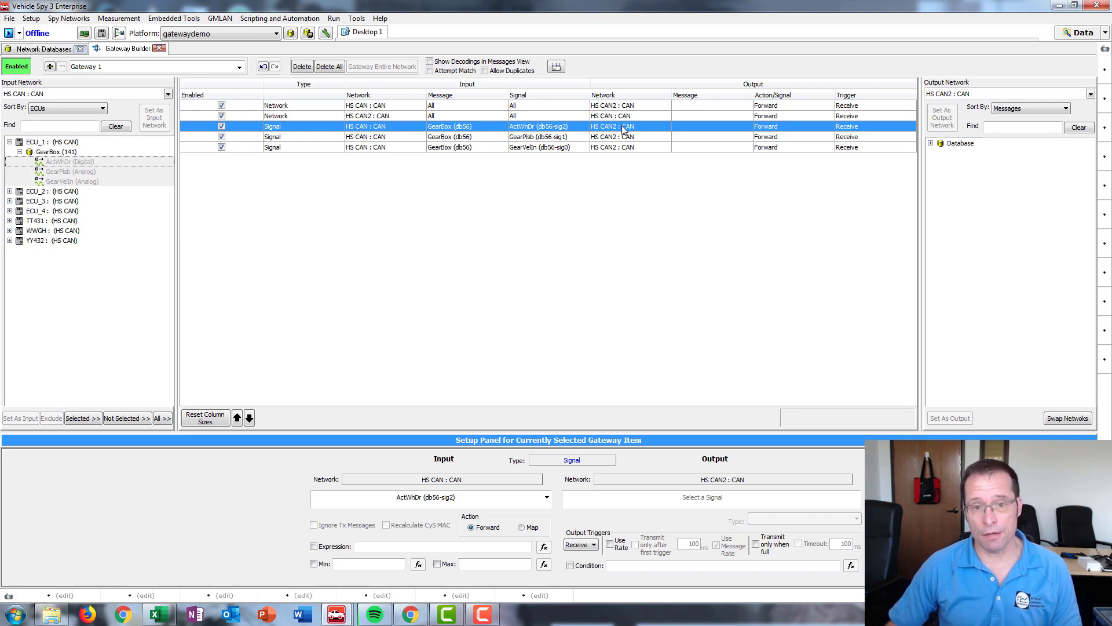
{"action": "left_click", "coordinate": [313, 138]}
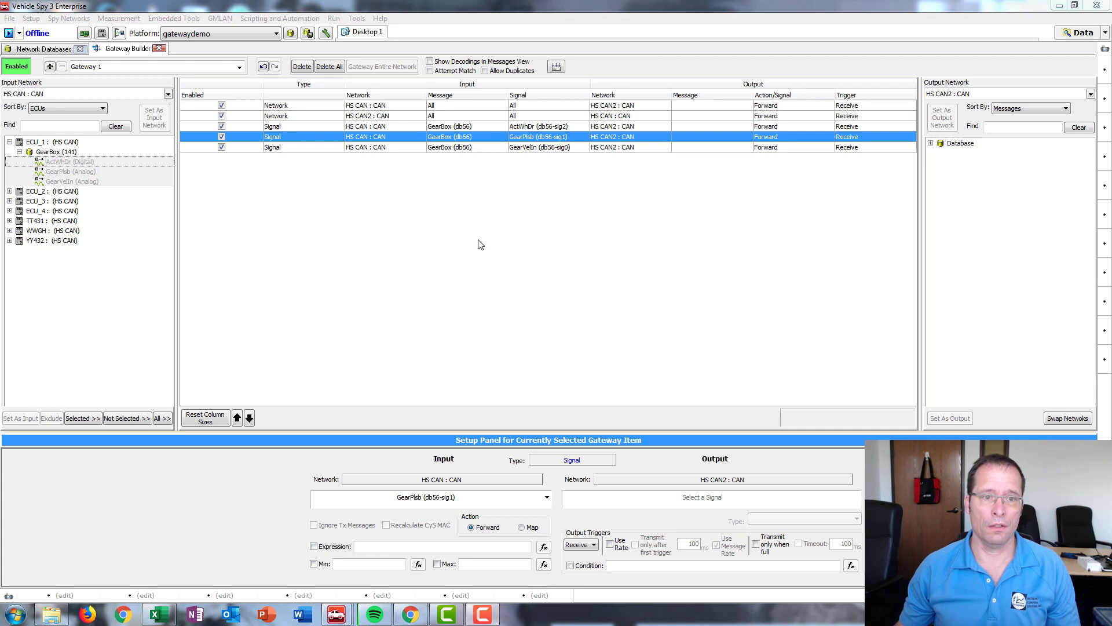
{"action": "left_click", "coordinate": [468, 127]}
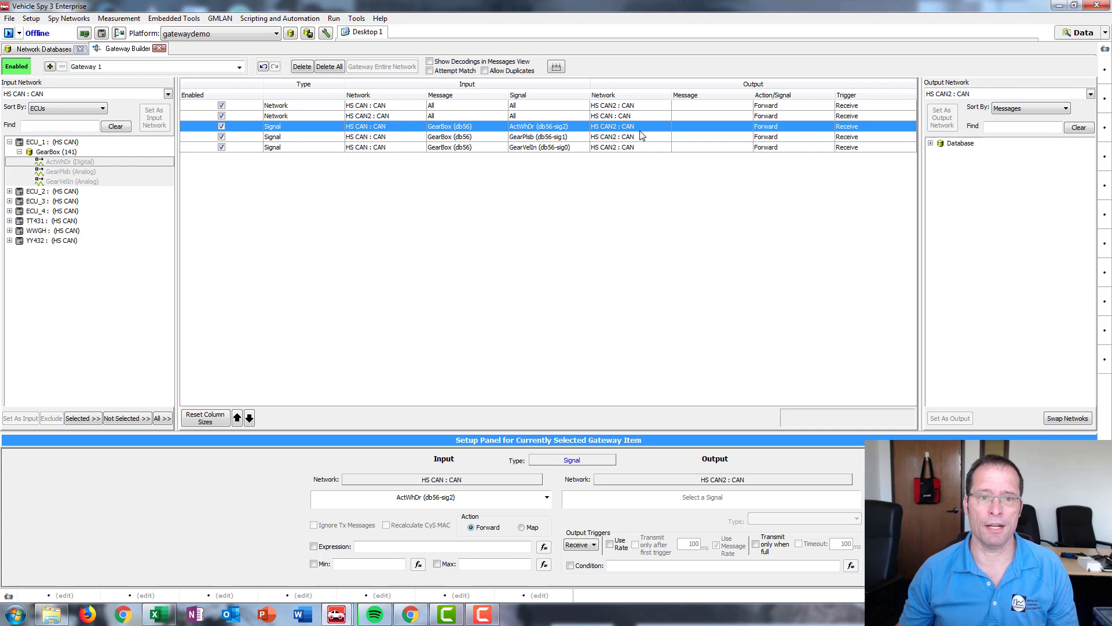
- Give the GearPlsb forwarding rule an expression override of 5
{"action": "left_click", "coordinate": [407, 139]}
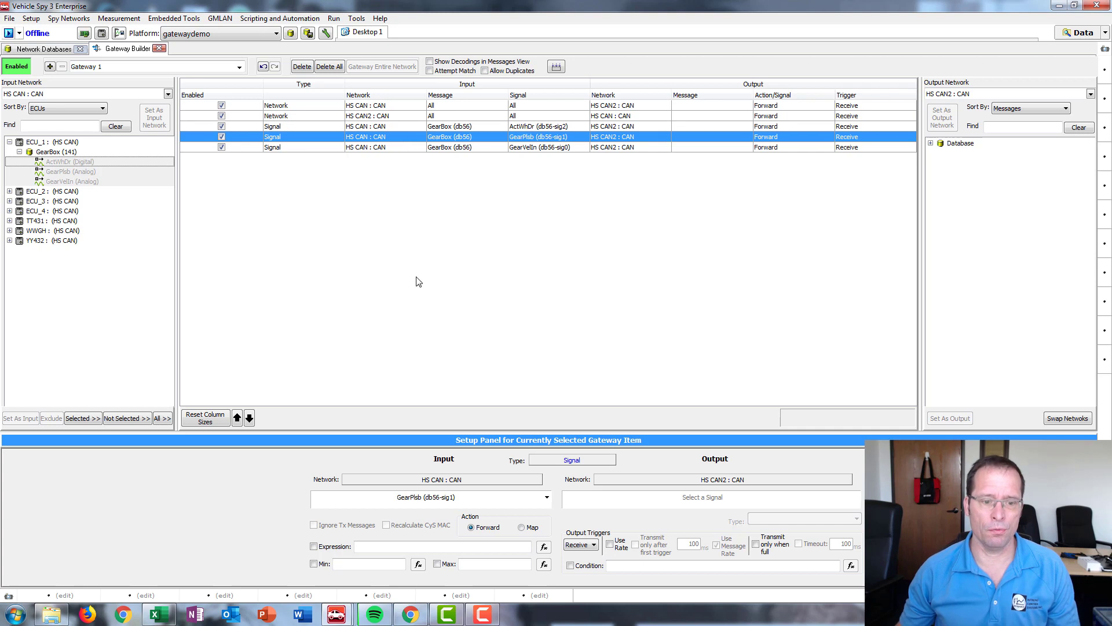
{"action": "left_click", "coordinate": [332, 548]}
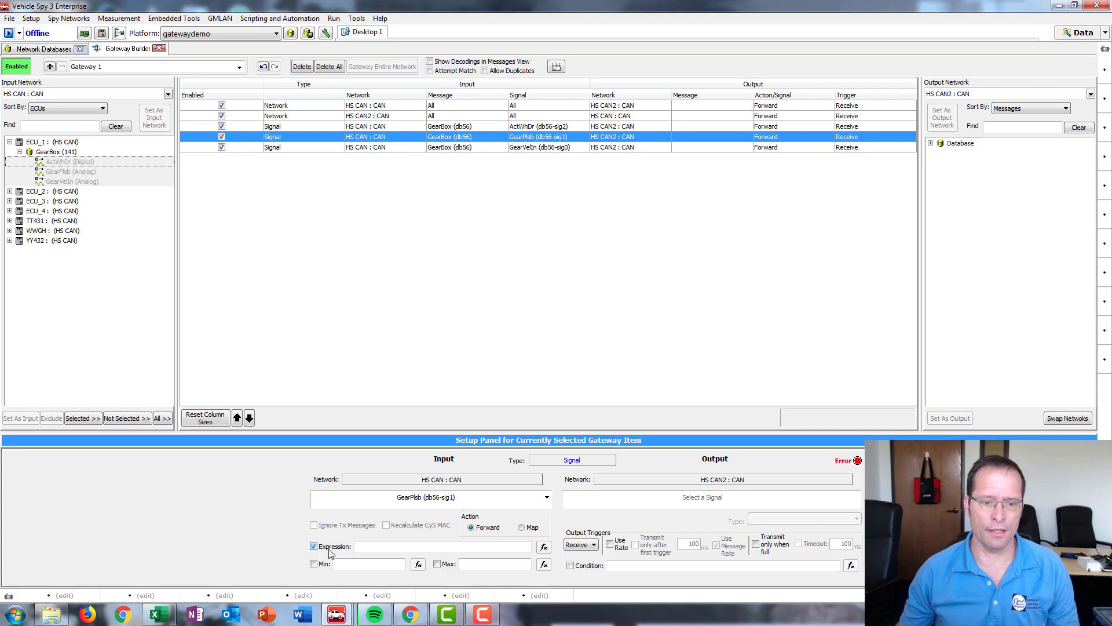
{"action": "left_click", "coordinate": [410, 545]}
{"action": "type", "text": "5"}
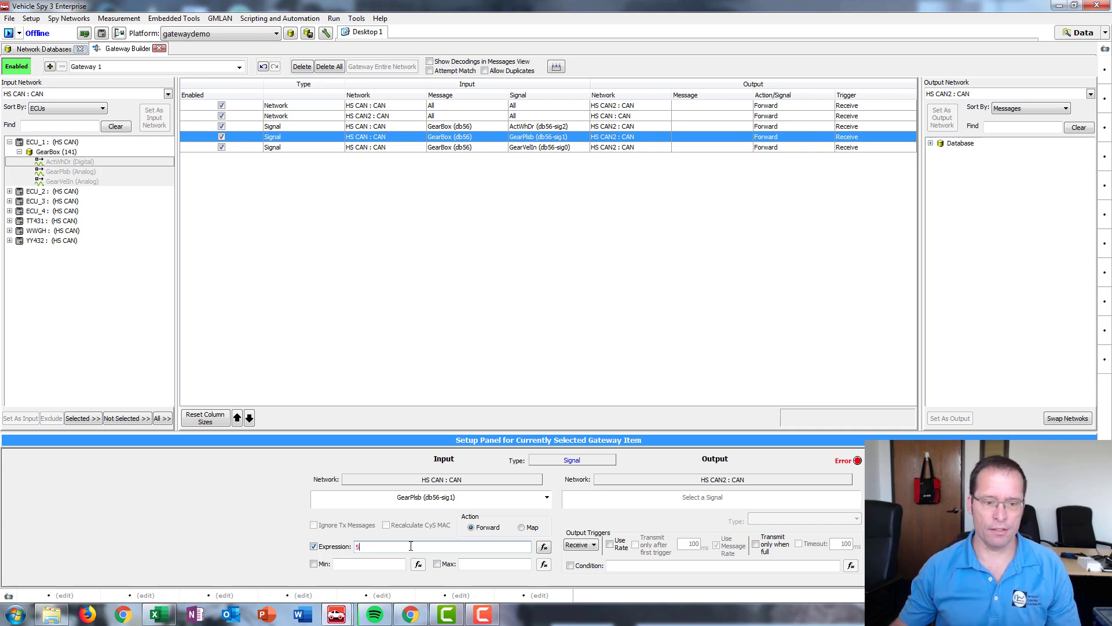
- Give the GearVelIn forwarding rule an expression override of 3
{"action": "left_click", "coordinate": [394, 149]}
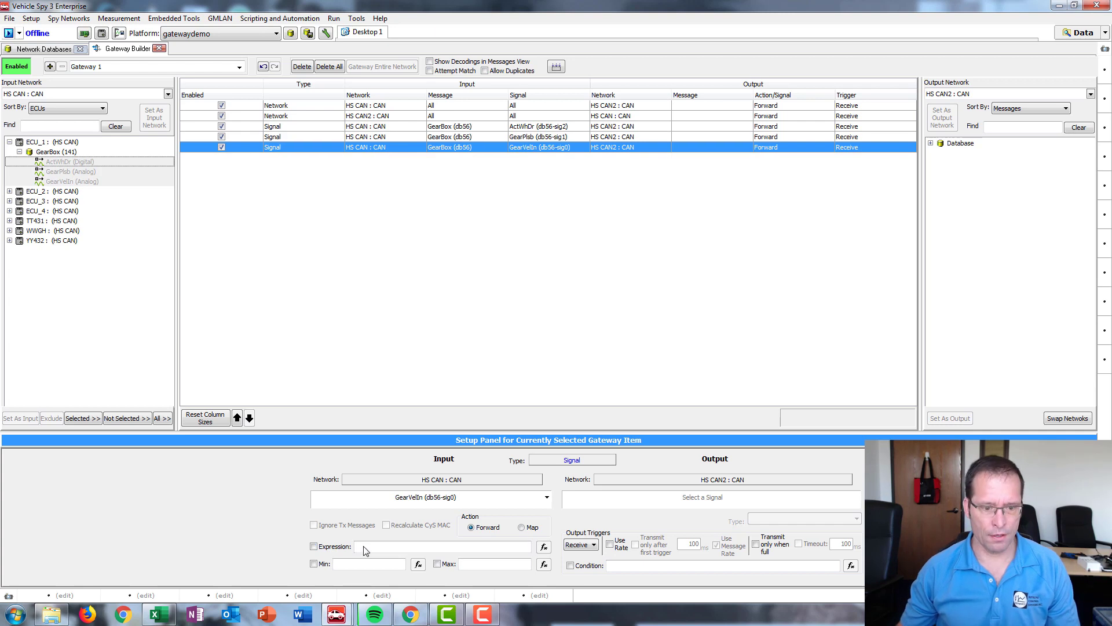
{"action": "left_click", "coordinate": [334, 547]}
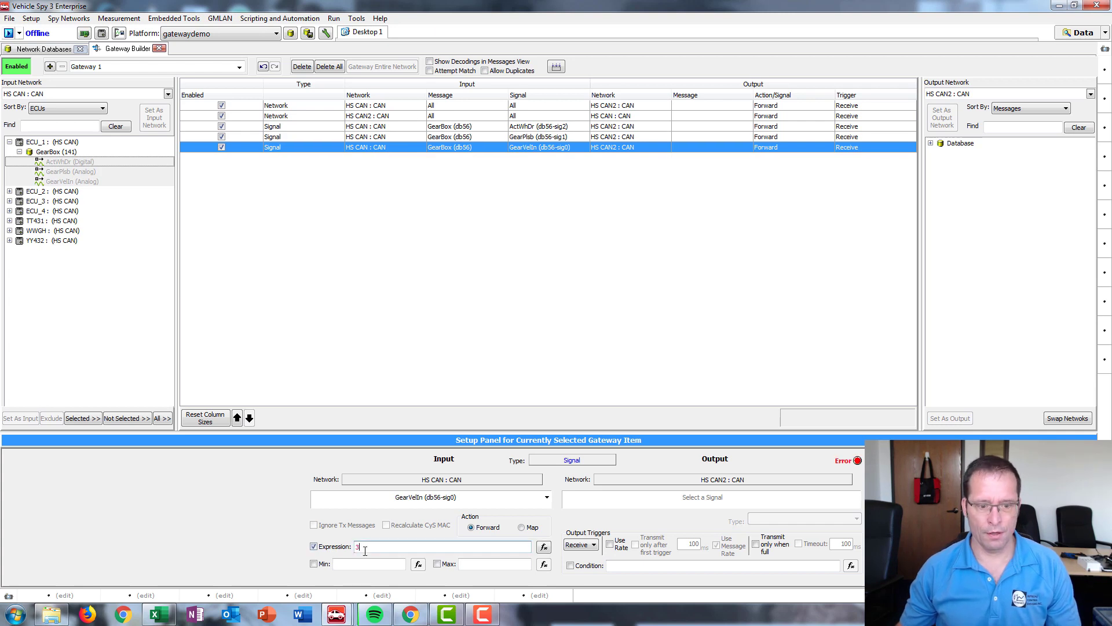
{"action": "left_click", "coordinate": [365, 550]}
{"action": "type", "text": "3"}
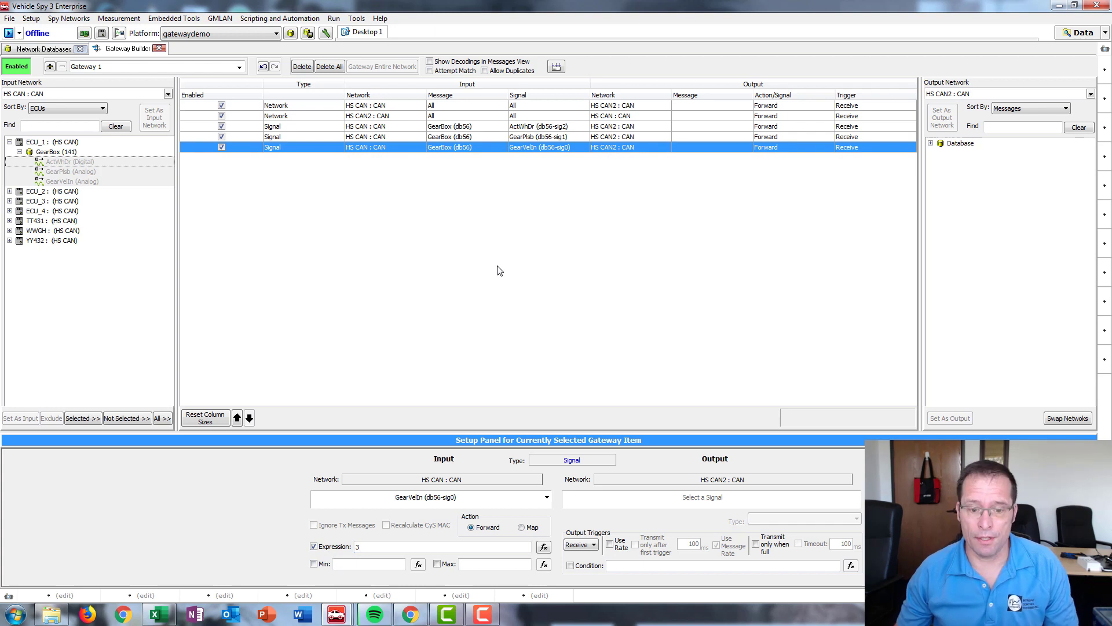
- Generate CoreMini from the gateway rules and send it to the ValueCAN4-2EL until it reports Success
{"action": "left_click", "coordinate": [556, 67]}
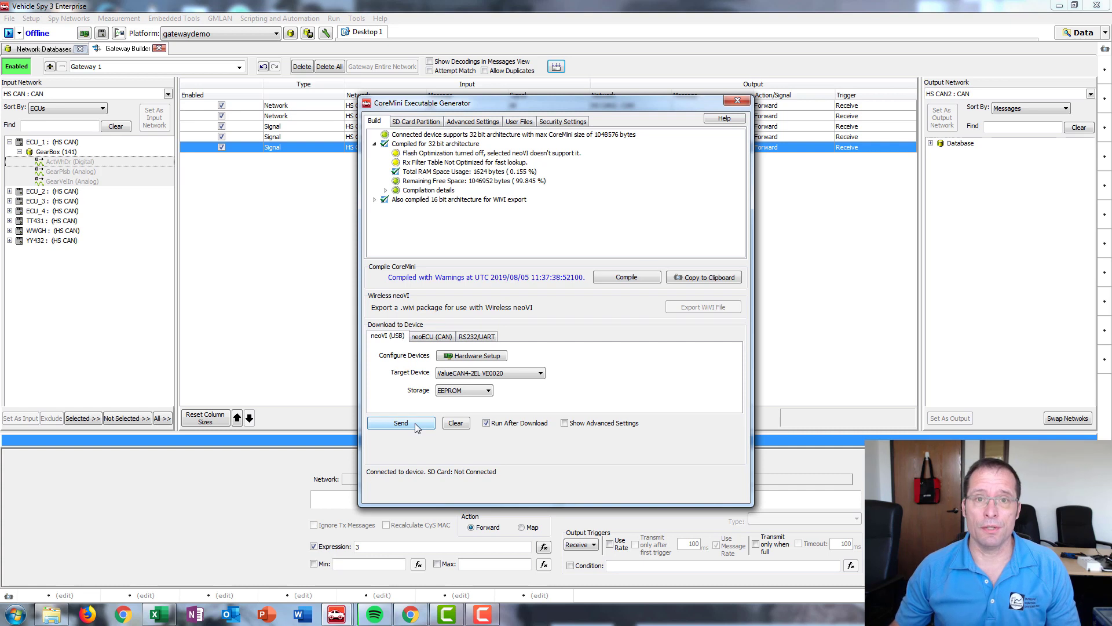
{"action": "left_click", "coordinate": [415, 427]}
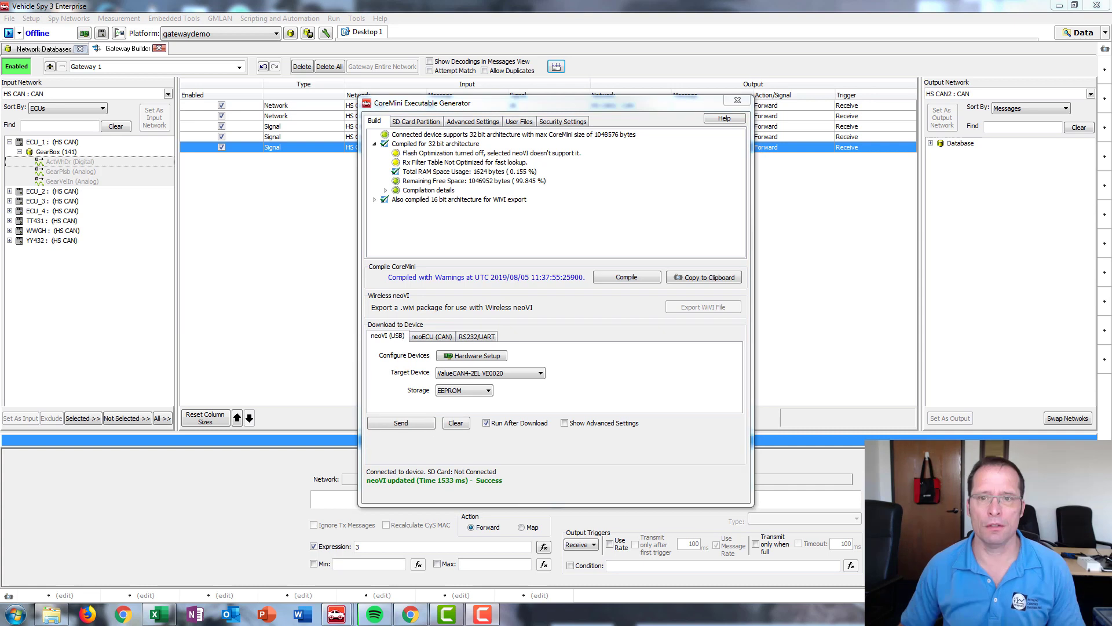
{"action": "left_click", "coordinate": [276, 116]}
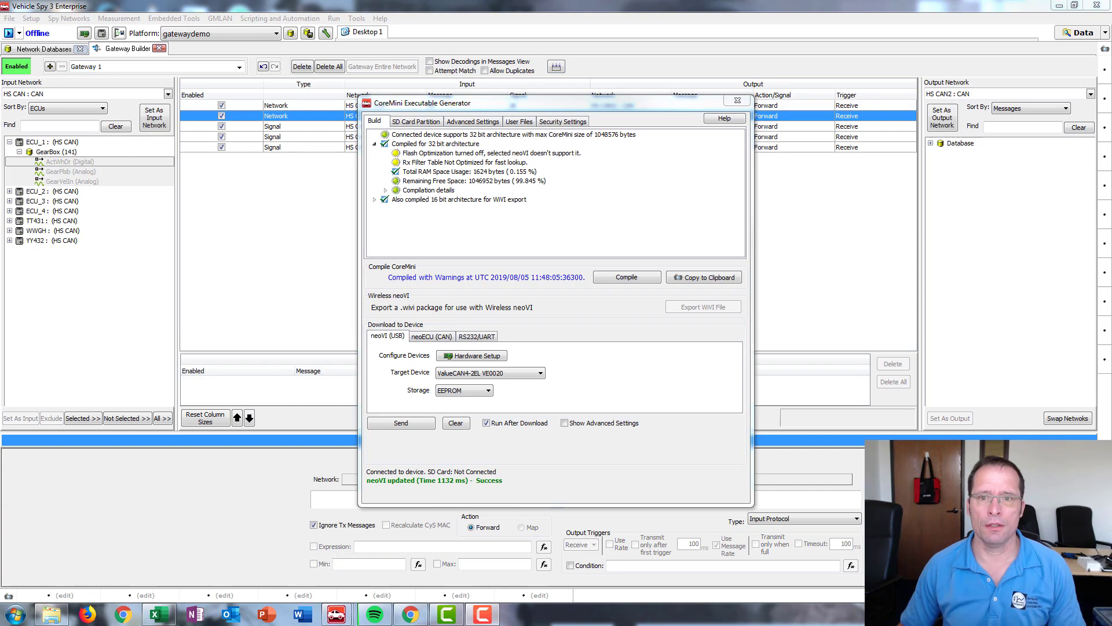
{"action": "left_click", "coordinate": [743, 105]}
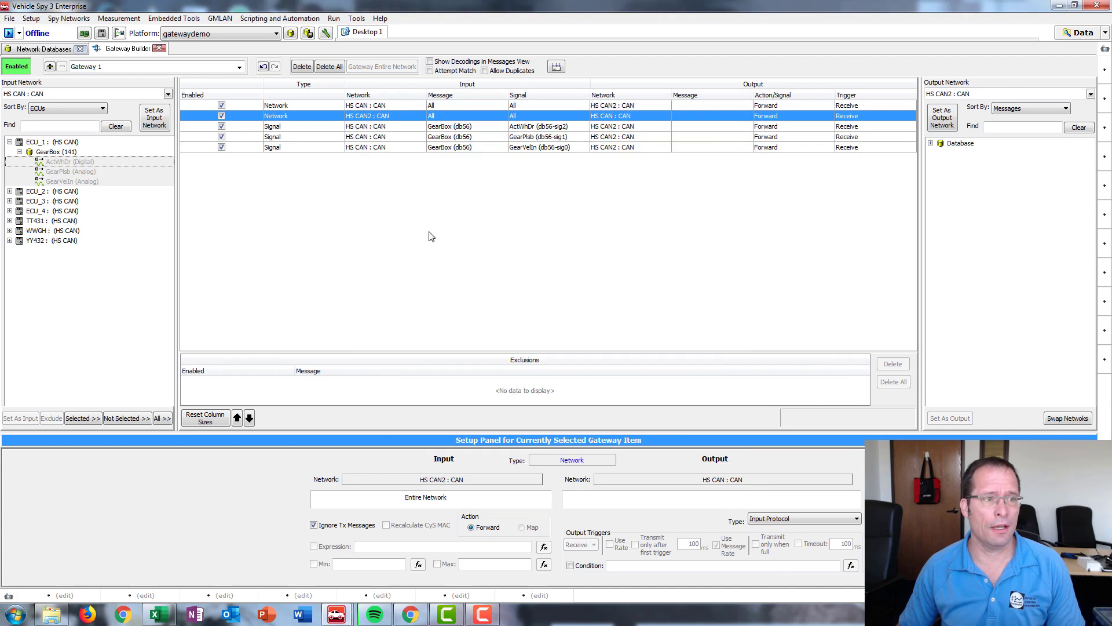
- Switch the software gateway to Disabled and go online with Run with Transmit on the ValueCAN4-2EL
{"action": "left_click", "coordinate": [22, 68]}
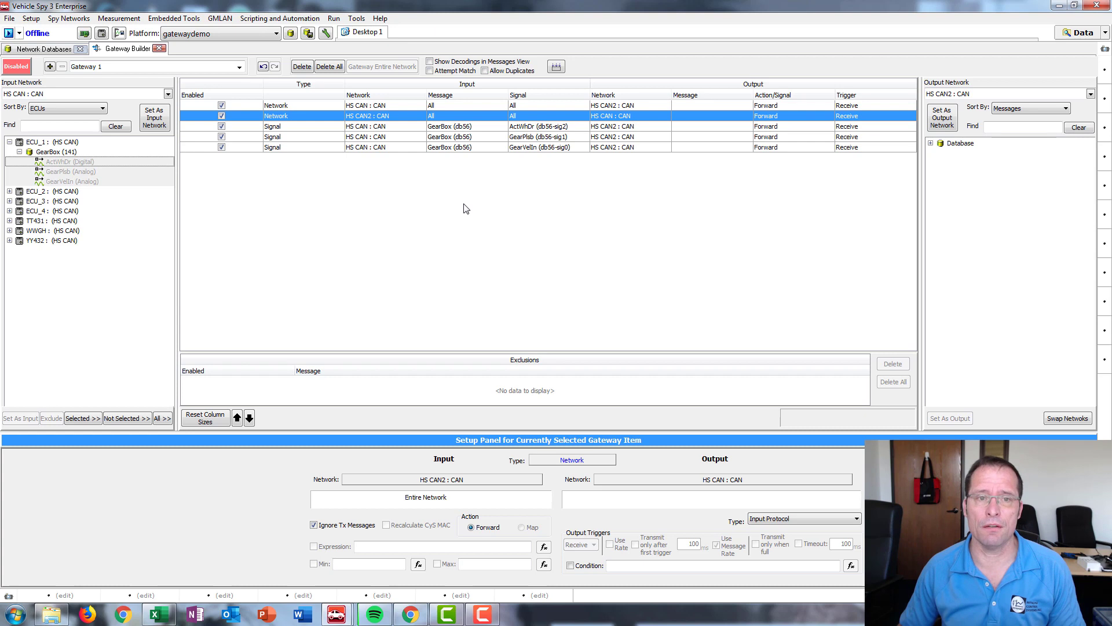
{"action": "left_click", "coordinate": [24, 36]}
{"action": "mouse_move", "coordinate": [53, 47]}
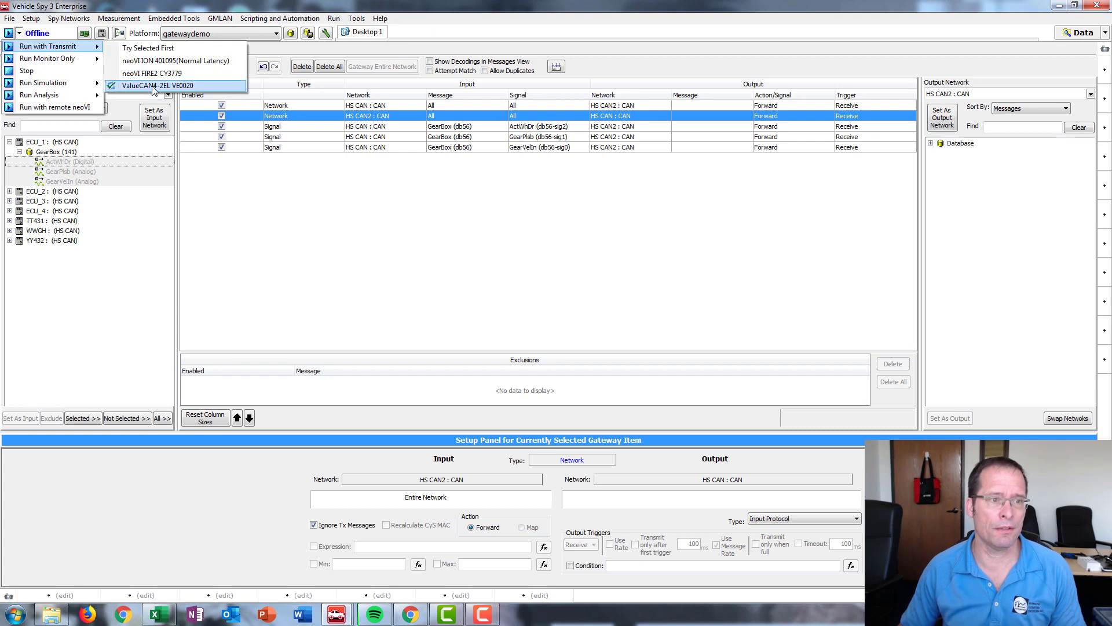
{"action": "left_click", "coordinate": [153, 85]}
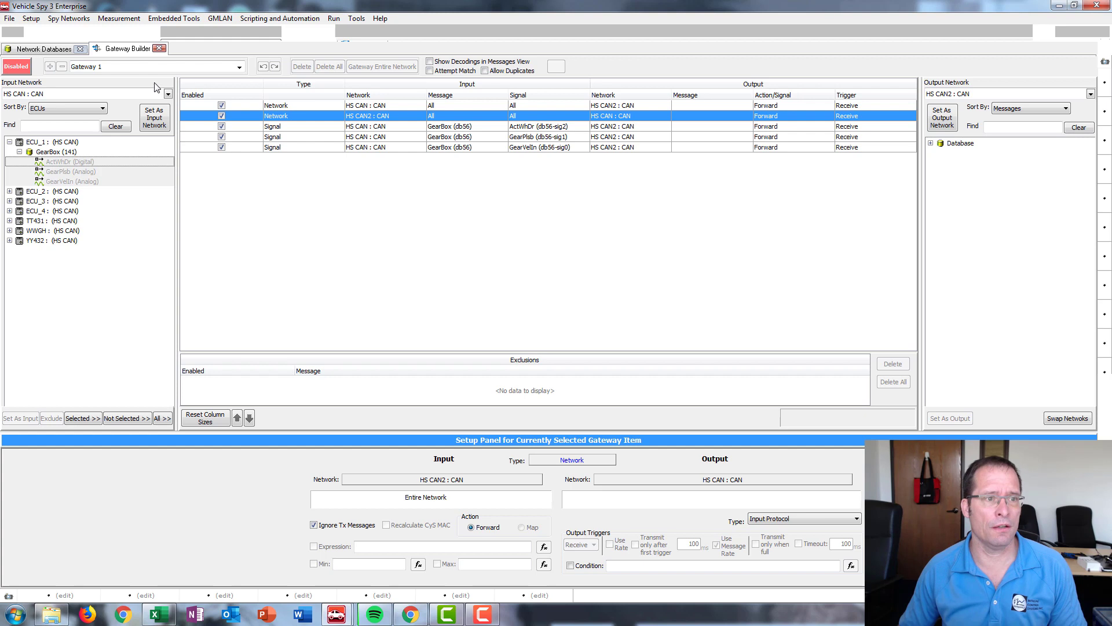
{"action": "left_click", "coordinate": [122, 18]}
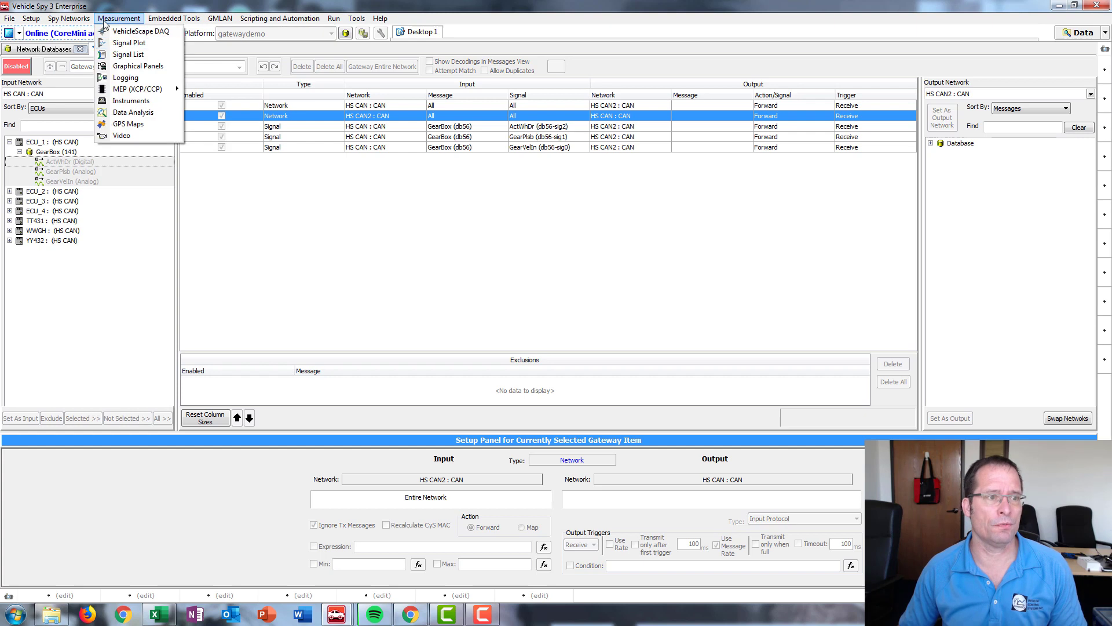
- In Spy Networks > Messages, compare both GearBox rows, confirming HS CAN2 shows GearPlsb 5 and GearVelIn 3
{"action": "left_click_drag", "start_coordinate": [72, 43], "coordinate": [87, 51]}
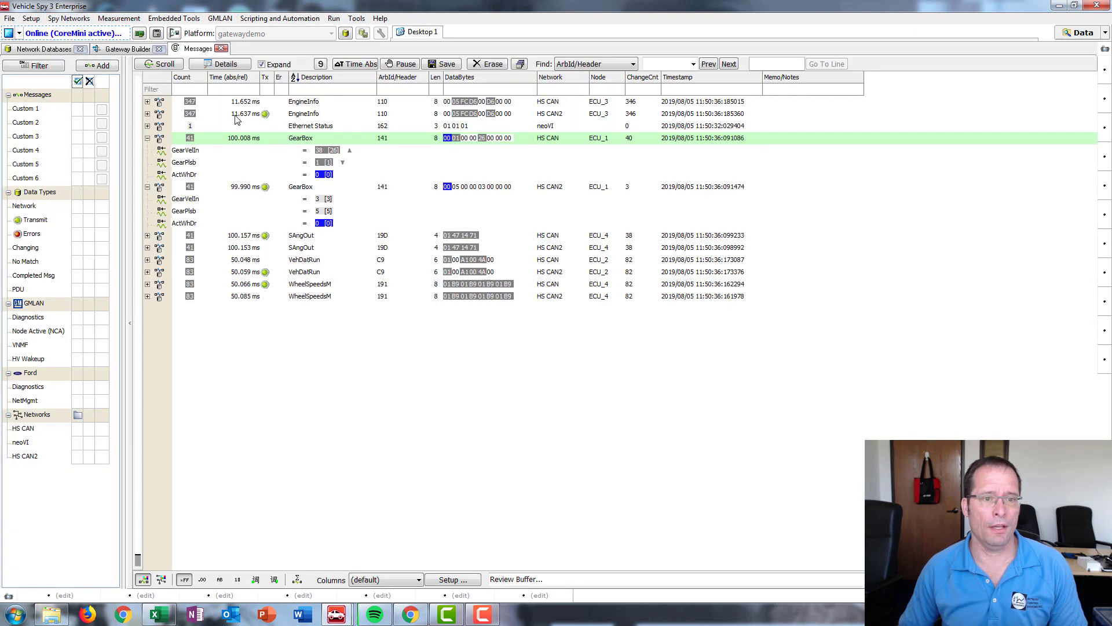
{"action": "left_click", "coordinate": [147, 187]}
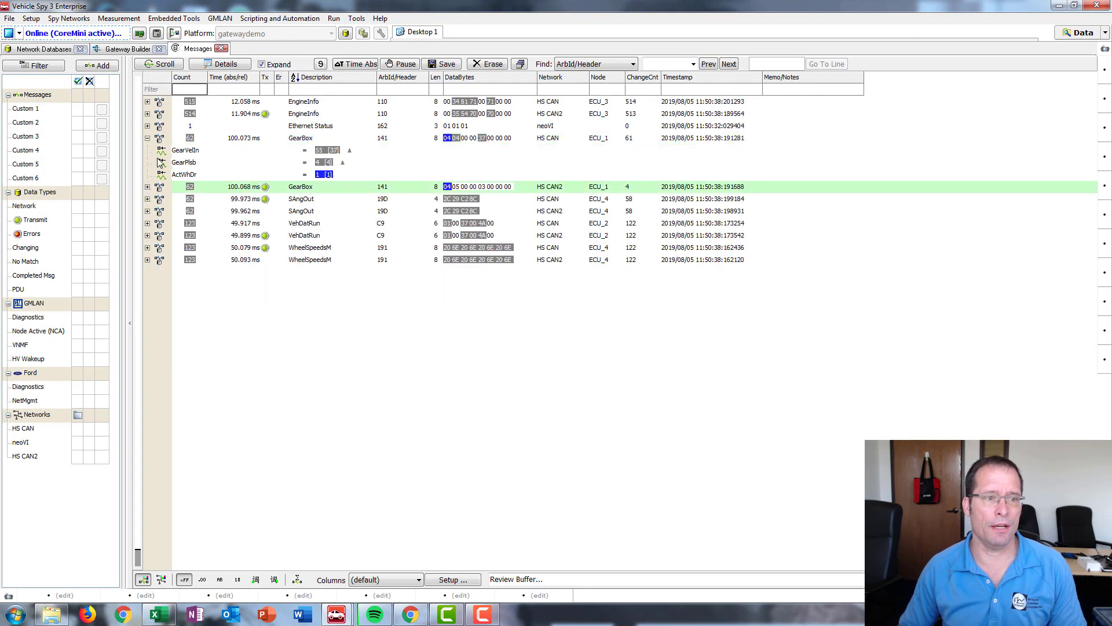
{"action": "left_click", "coordinate": [147, 139]}
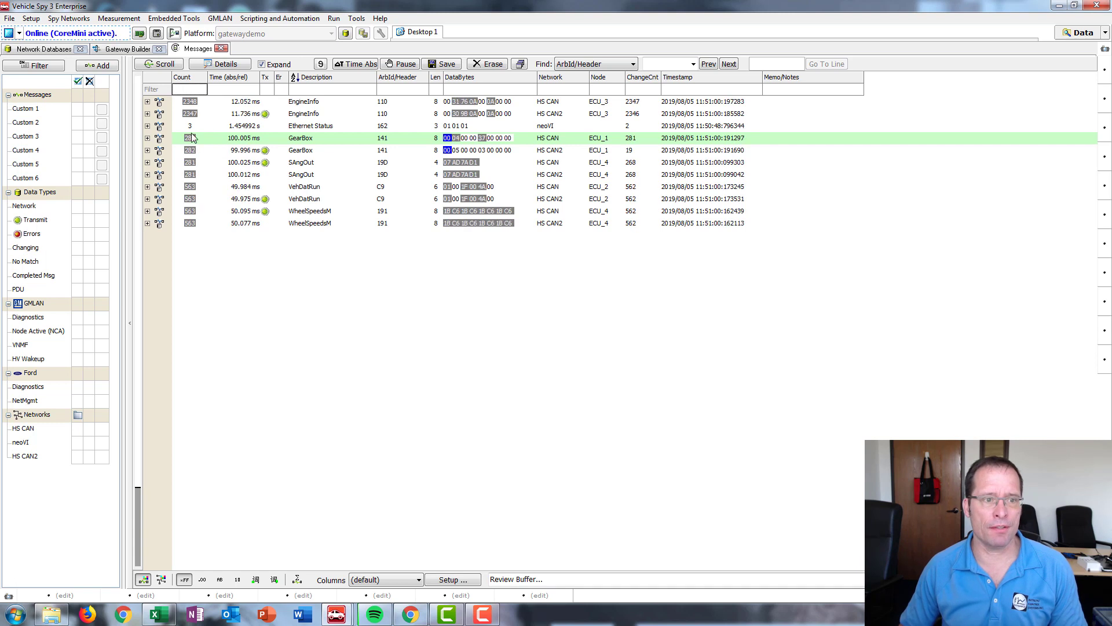
{"action": "left_click", "coordinate": [147, 139]}
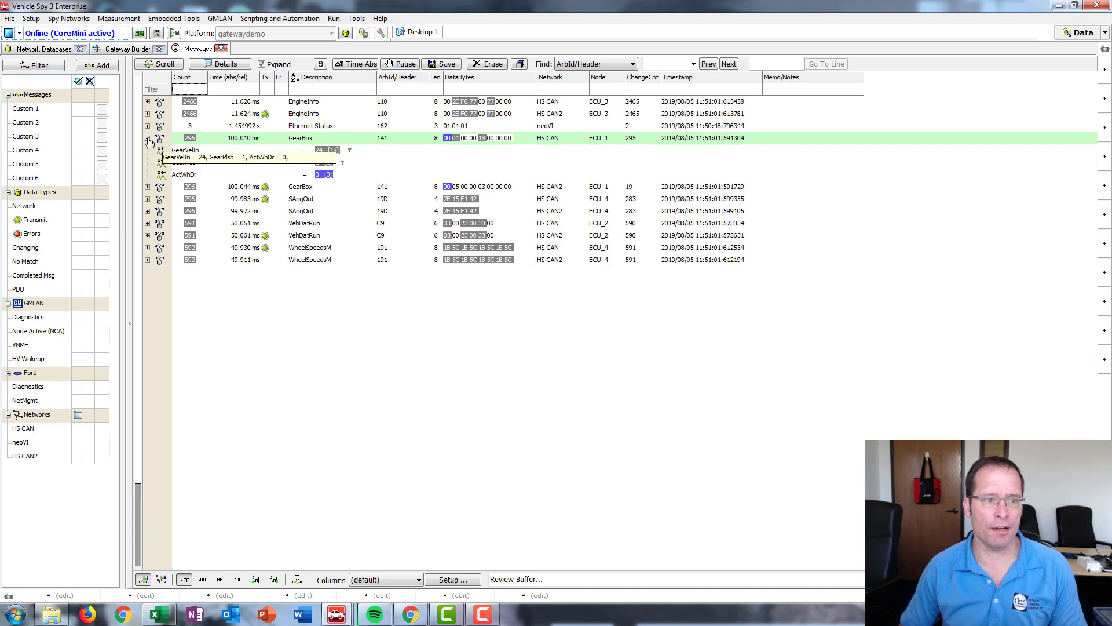
{"action": "left_click", "coordinate": [147, 187]}
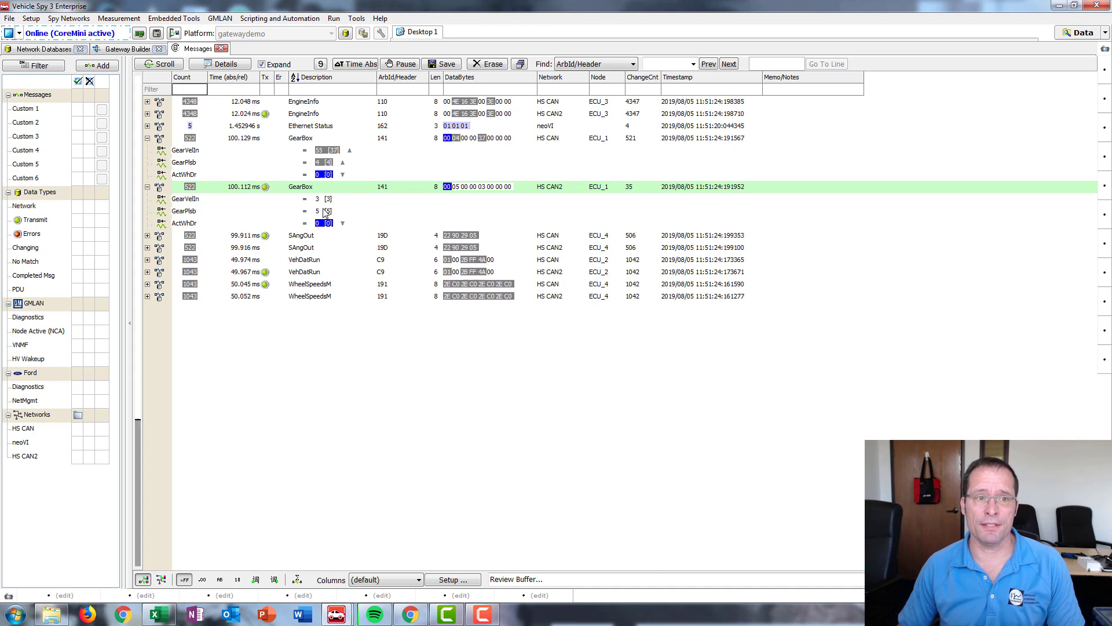
{"action": "left_click", "coordinate": [140, 51]}
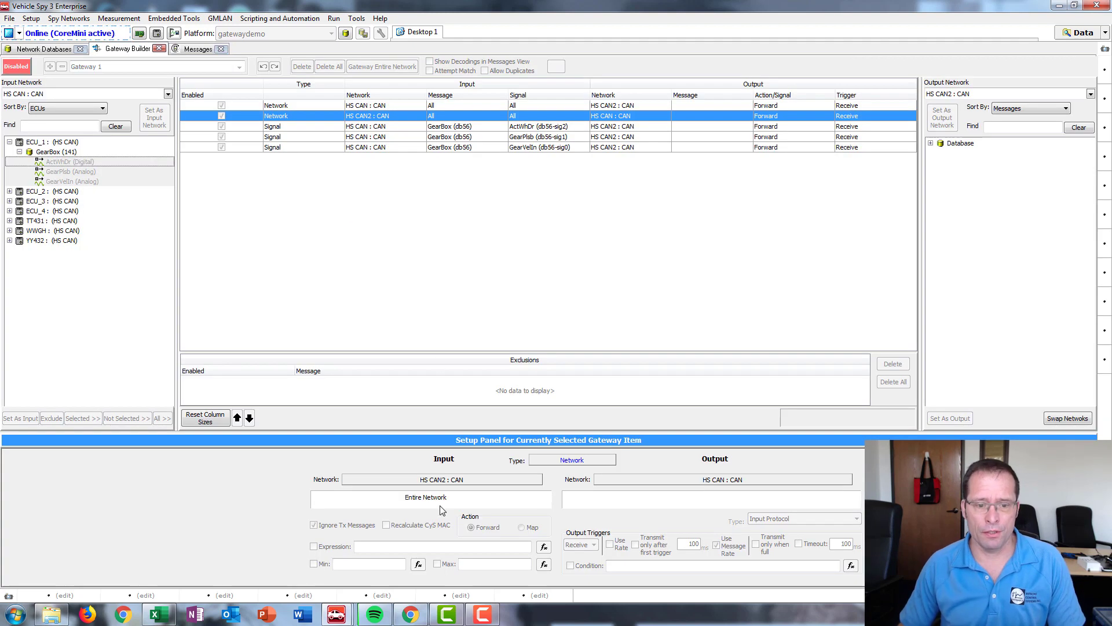
- Select the GearPlsb forwarding rule, then bring the intrepidcs.com Chrome window to the front
{"action": "left_click", "coordinate": [375, 136]}
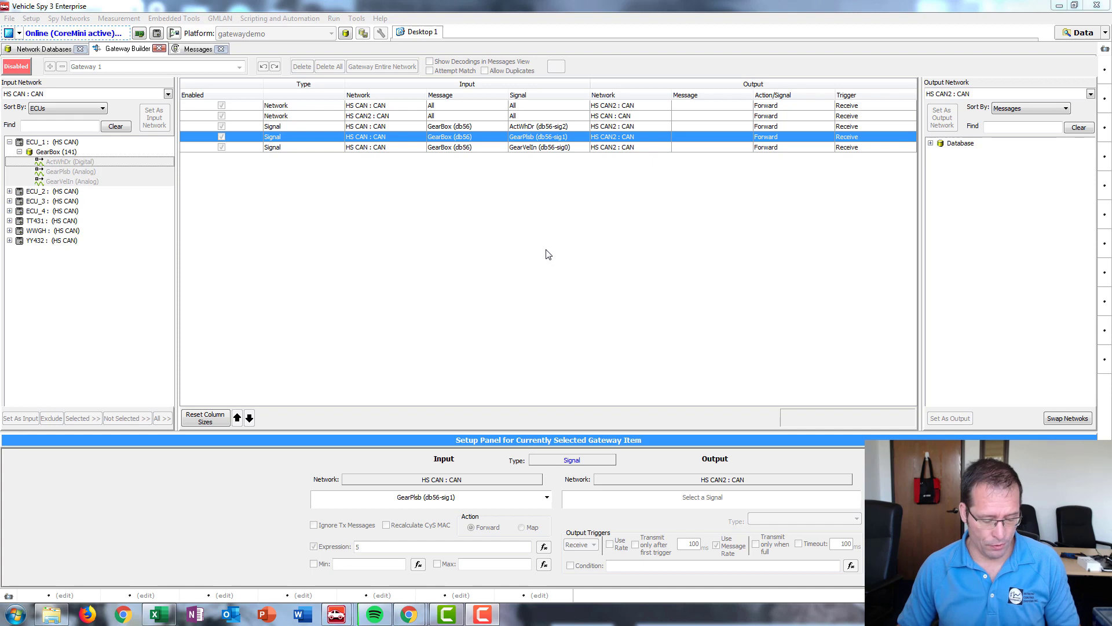
{"action": "key", "text": "alt+Tab"}
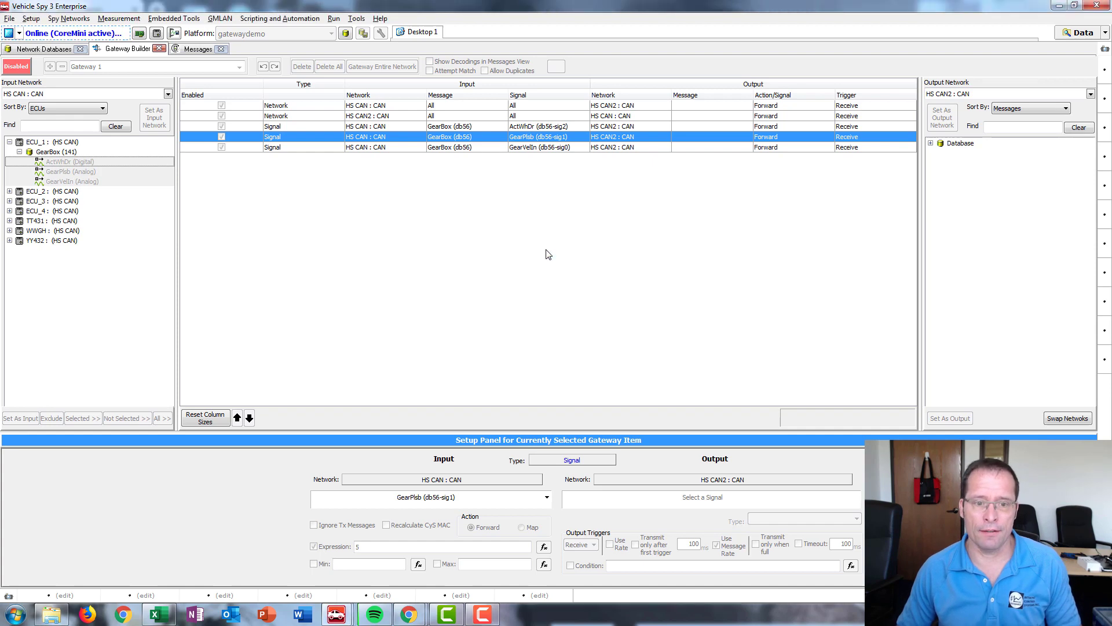
{"action": "key", "text": "alt+Tab"}
{"action": "key", "text": "Tab"}
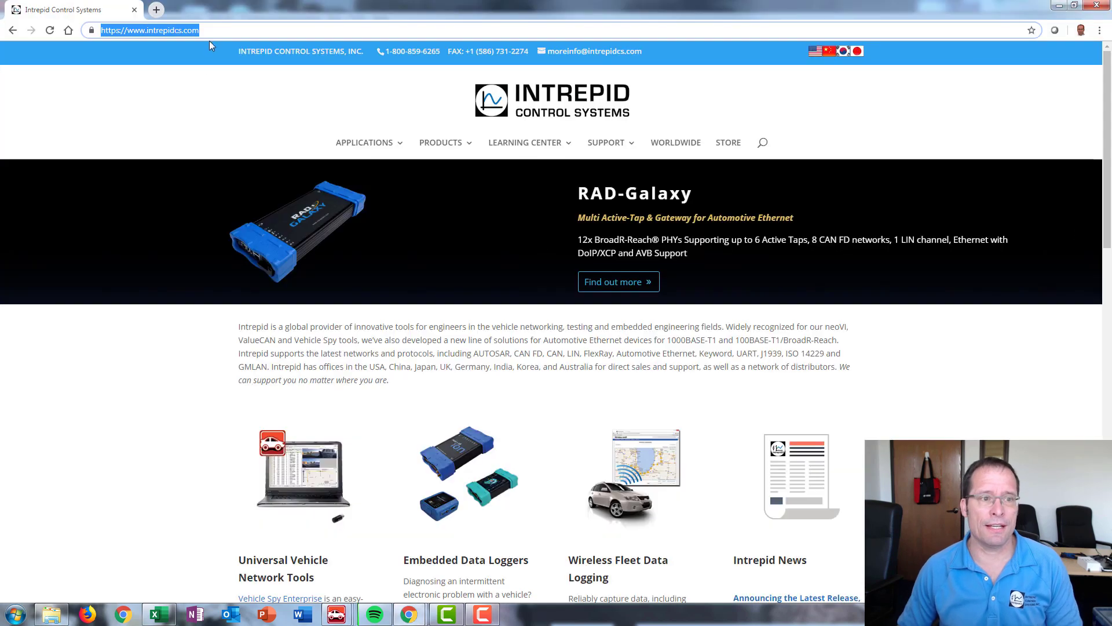